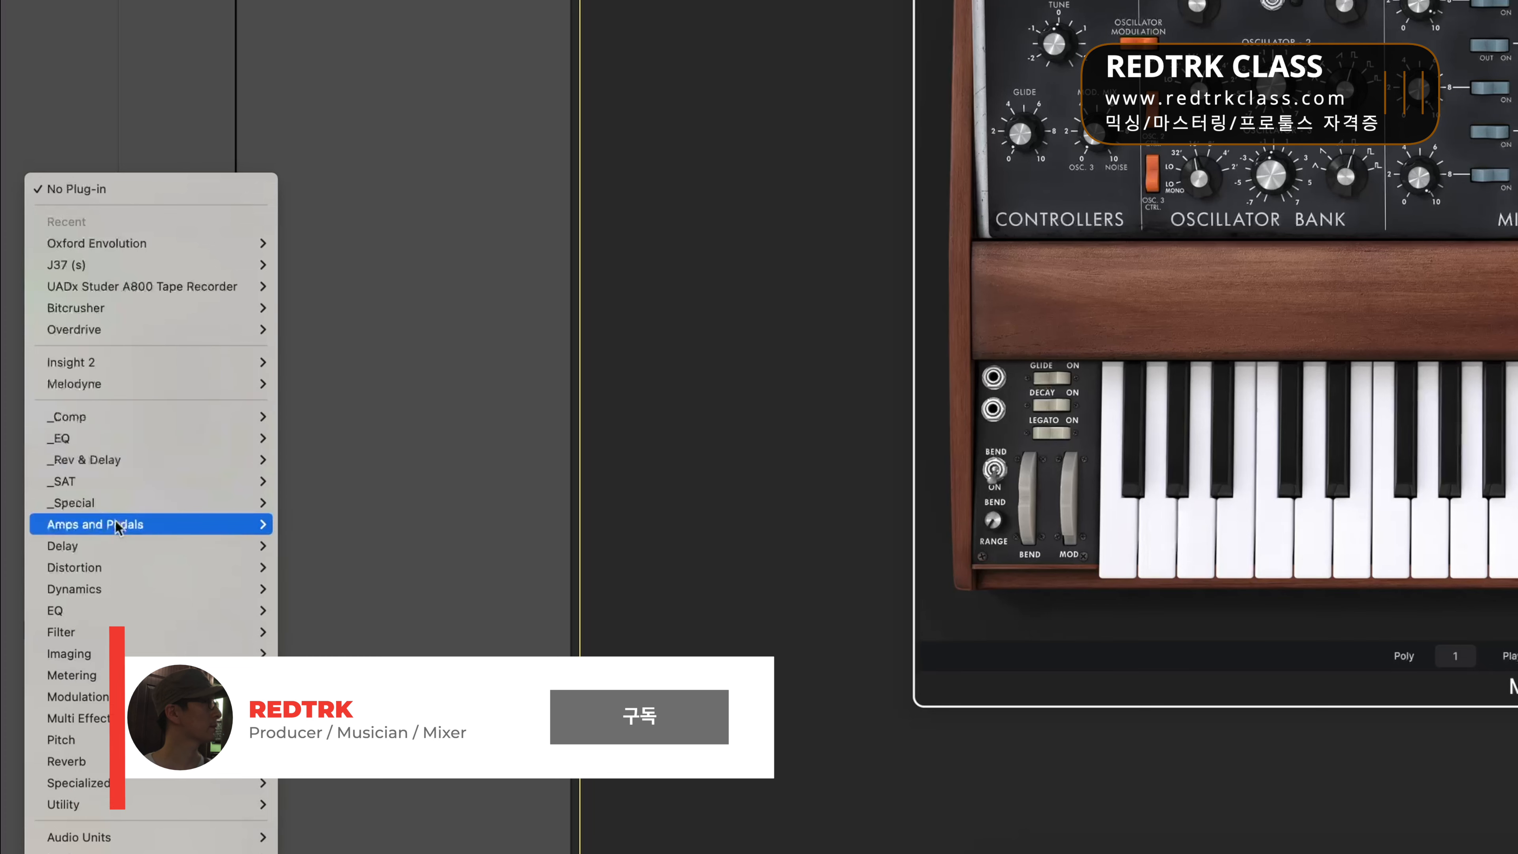
Insert the stereo Overdrive distortion plug-in on the Fuzz Face Synth Bass 01 track
{"action": "mouse_move", "coordinate": [242, 572]}
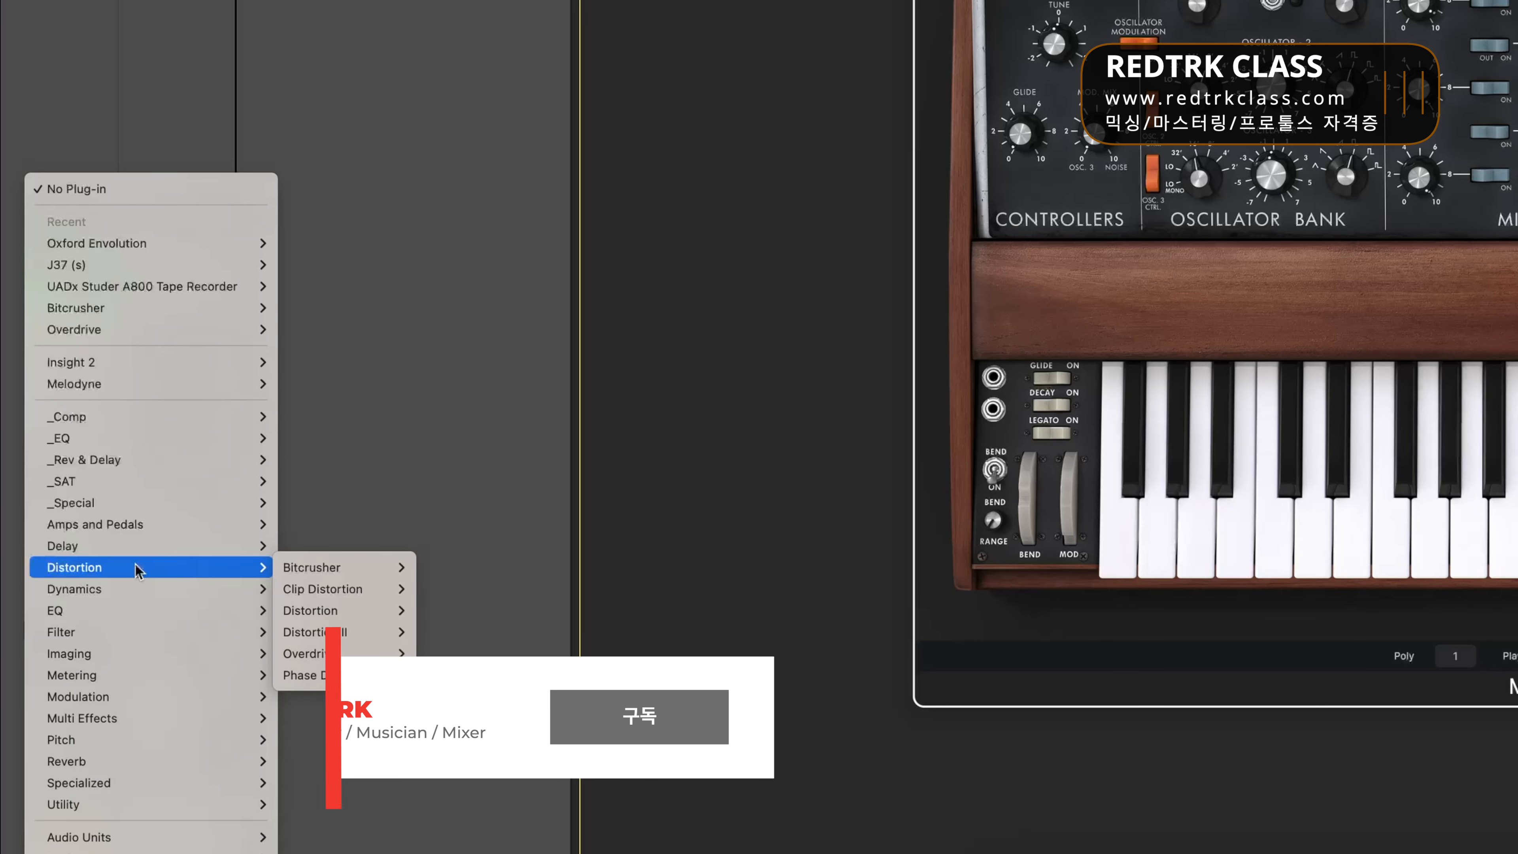
{"action": "mouse_move", "coordinate": [364, 579]}
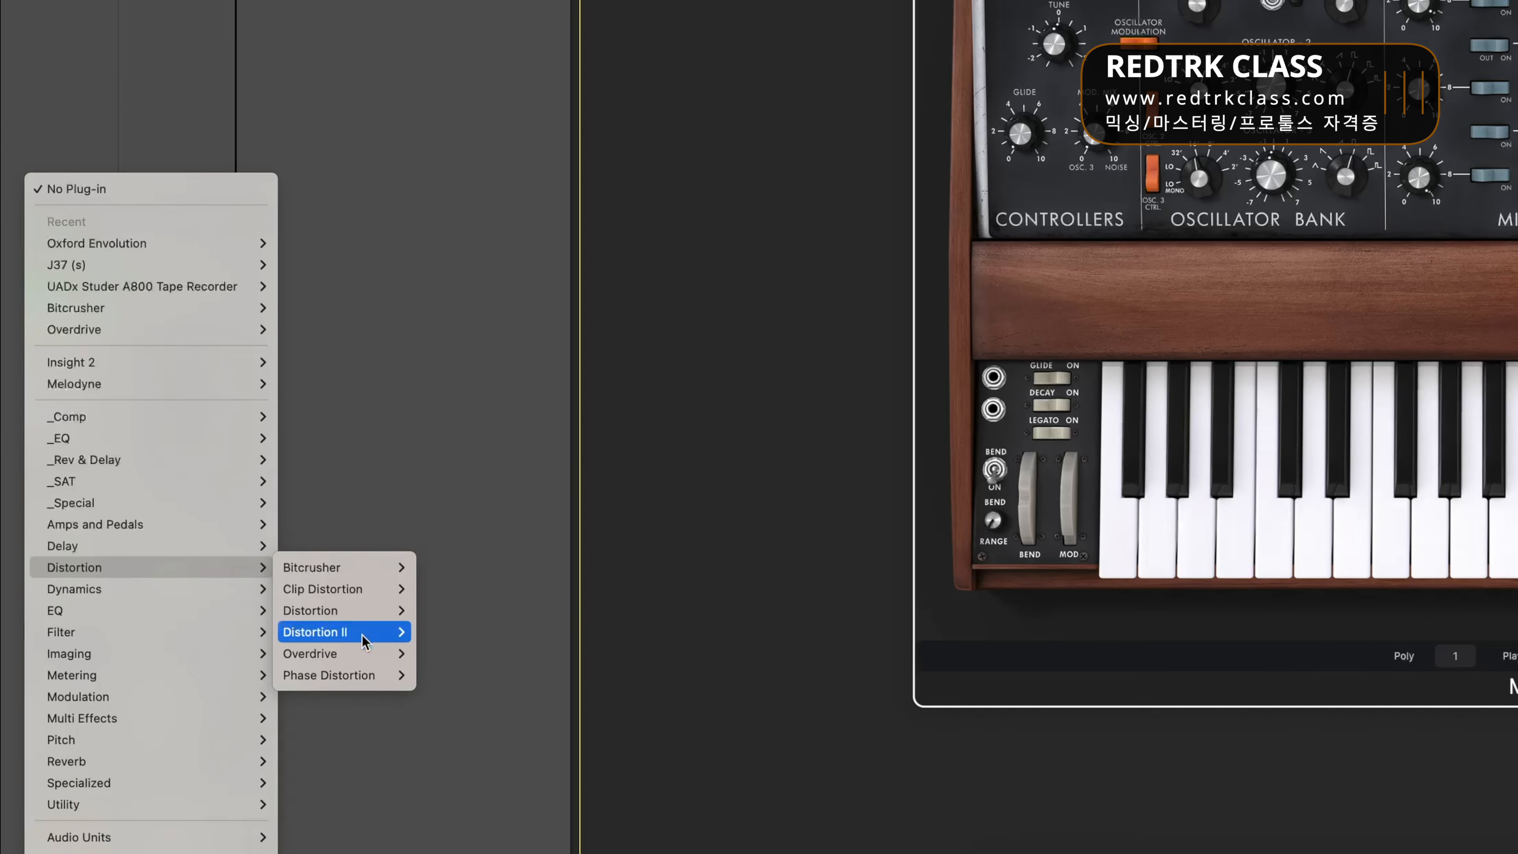
{"action": "mouse_move", "coordinate": [367, 658]}
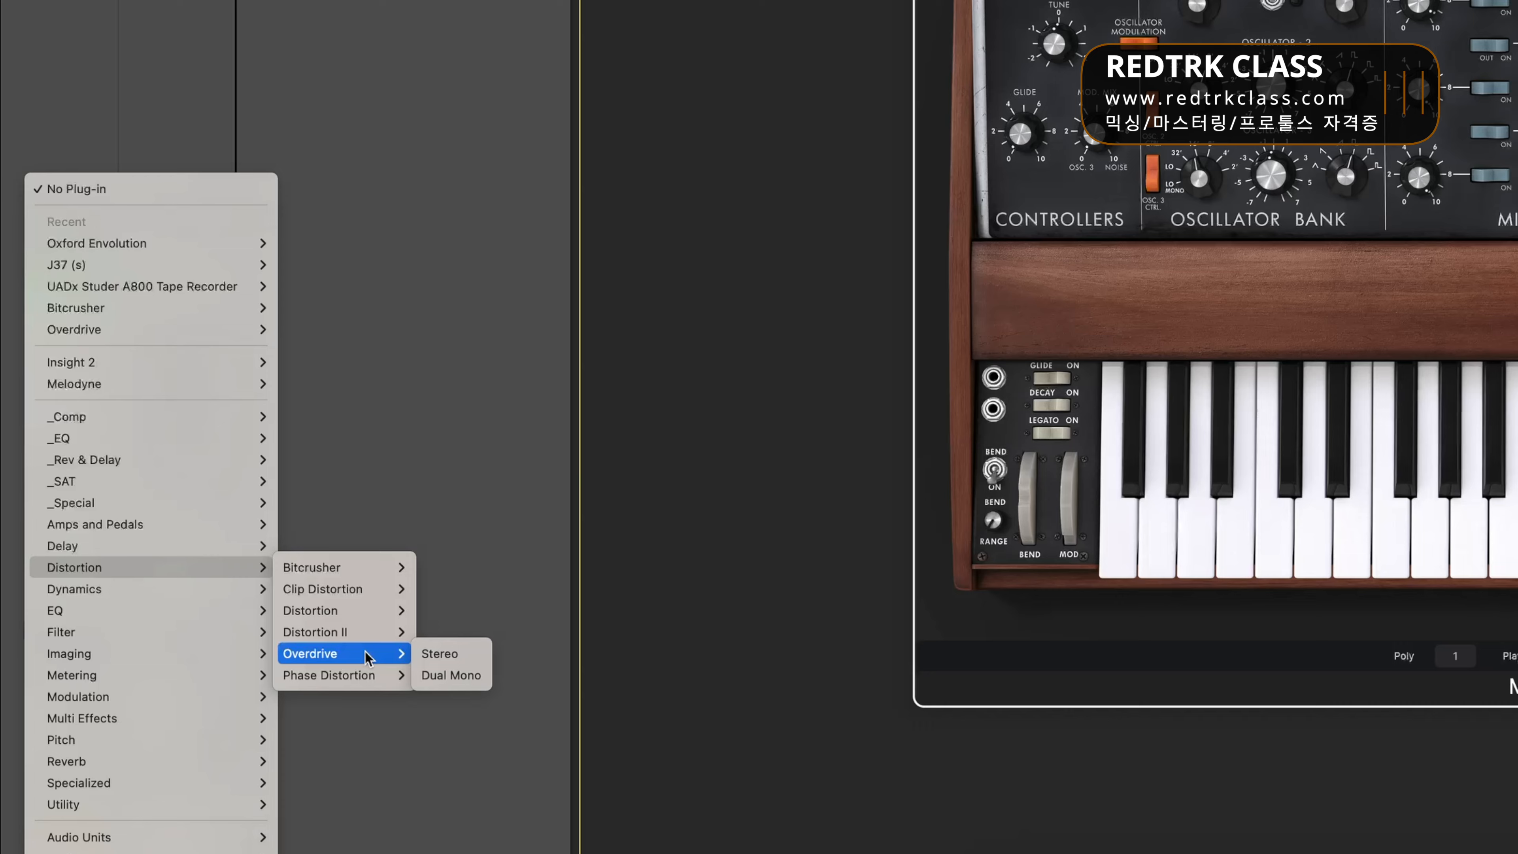
{"action": "left_click", "coordinate": [439, 653]}
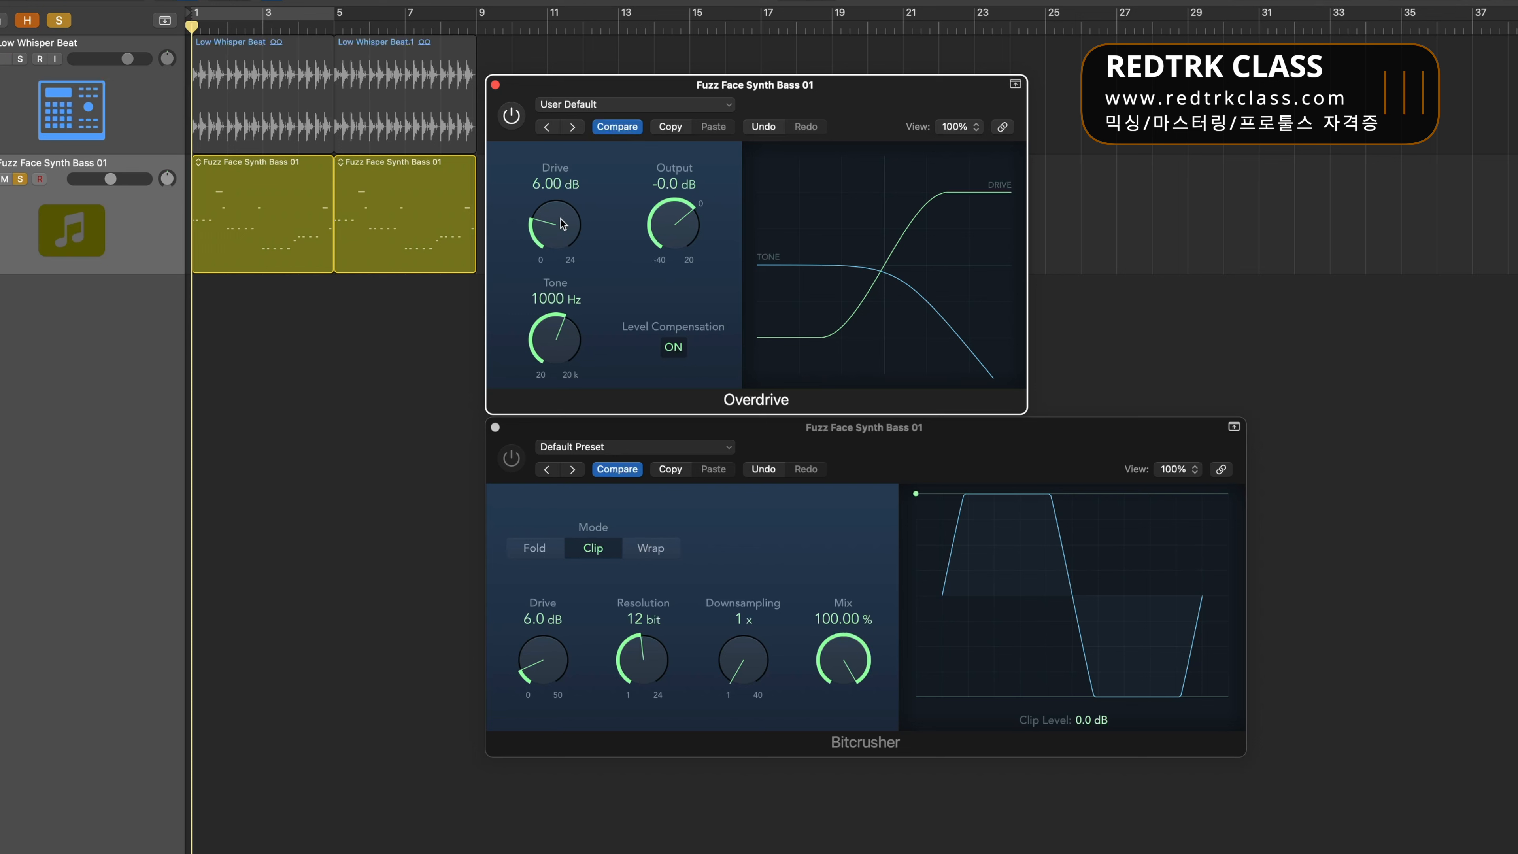
Try lowering the Overdrive's Drive to 5.25 dB and reset it to its default
{"action": "left_click_drag", "start_coordinate": [557, 222], "coordinate": [558, 227]}
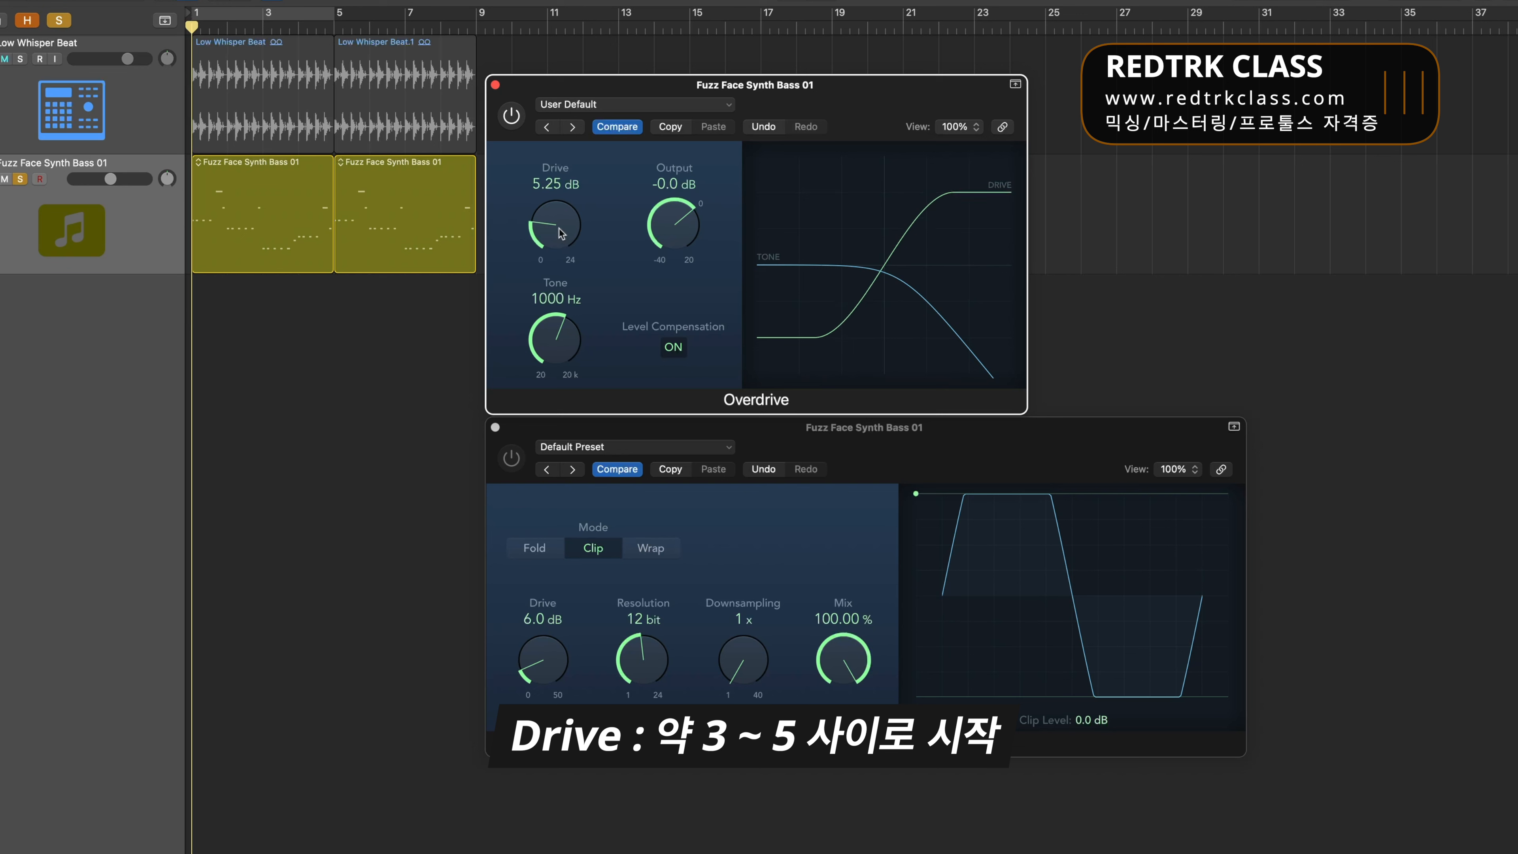
{"action": "left_click", "coordinate": [559, 227], "text": "alt"}
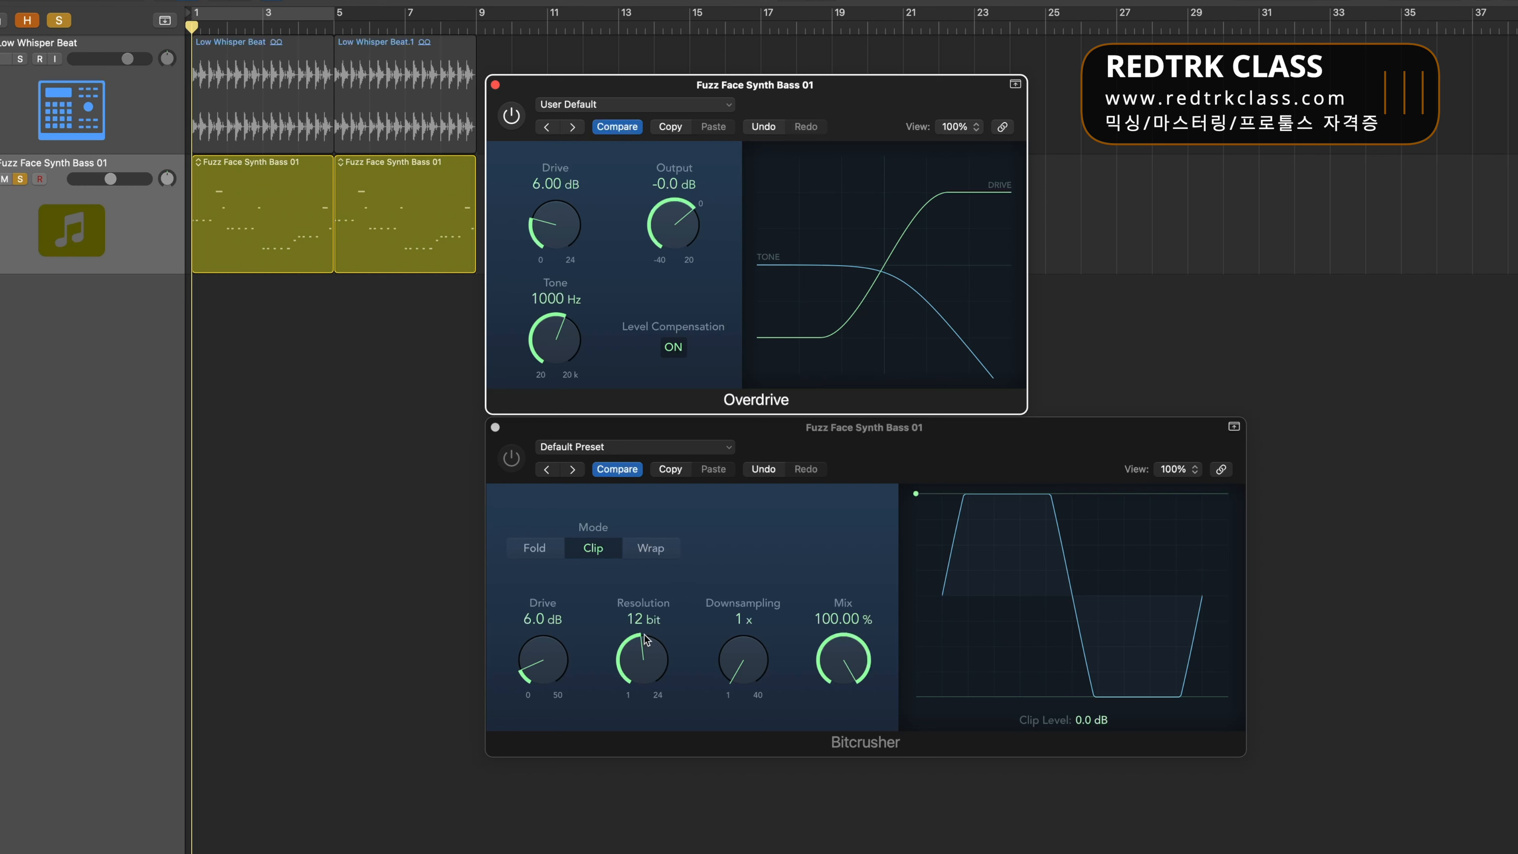
{"action": "left_click", "coordinate": [653, 658]}
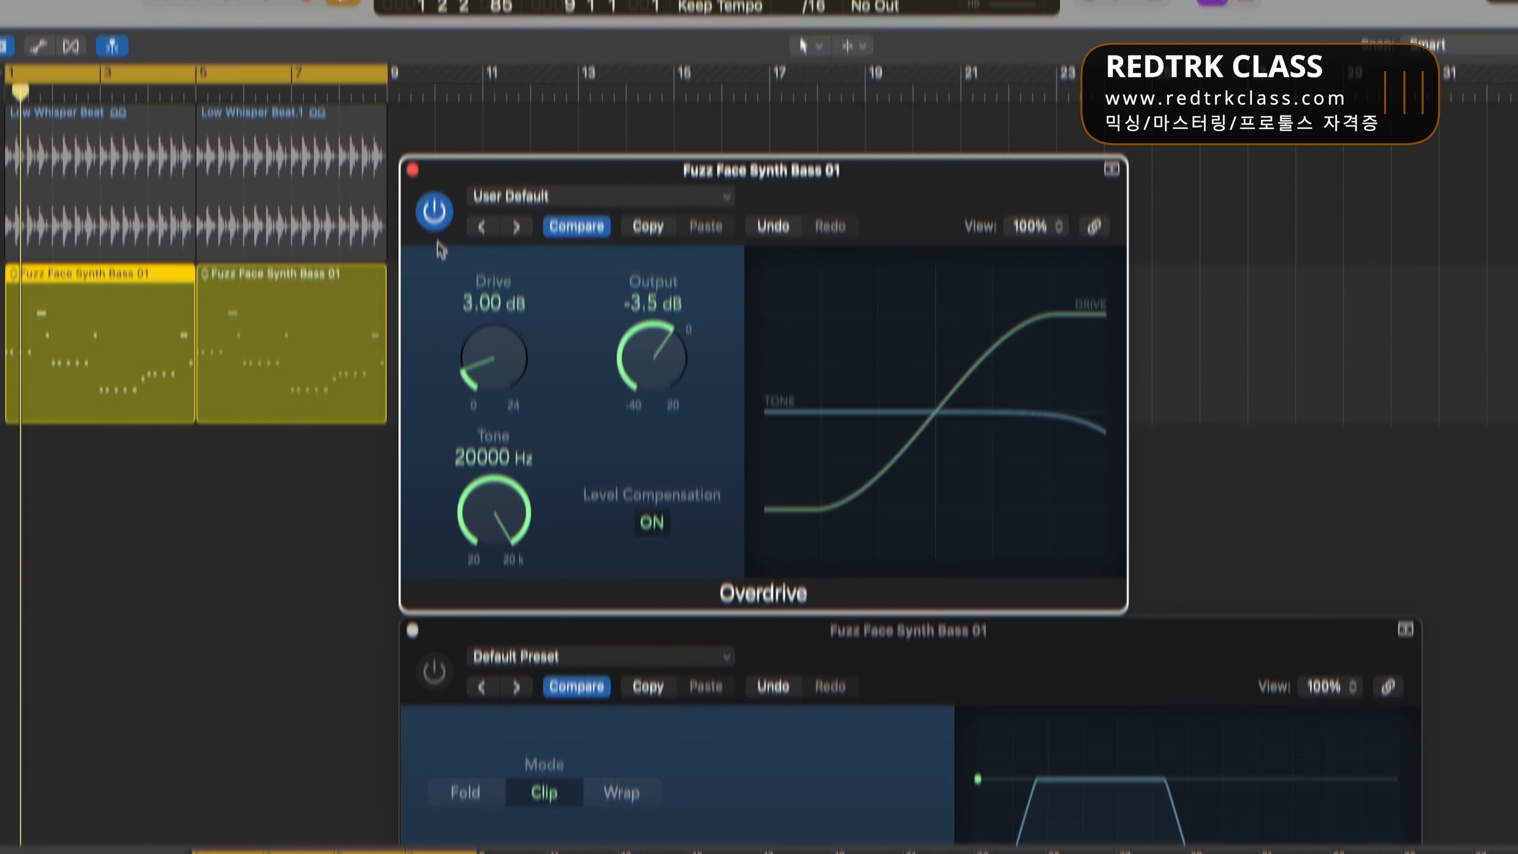
Play the song, lower the Overdrive's Tone to 7500 Hz, and compare the sound with the plug-in bypassed
{"action": "key", "text": "space"}
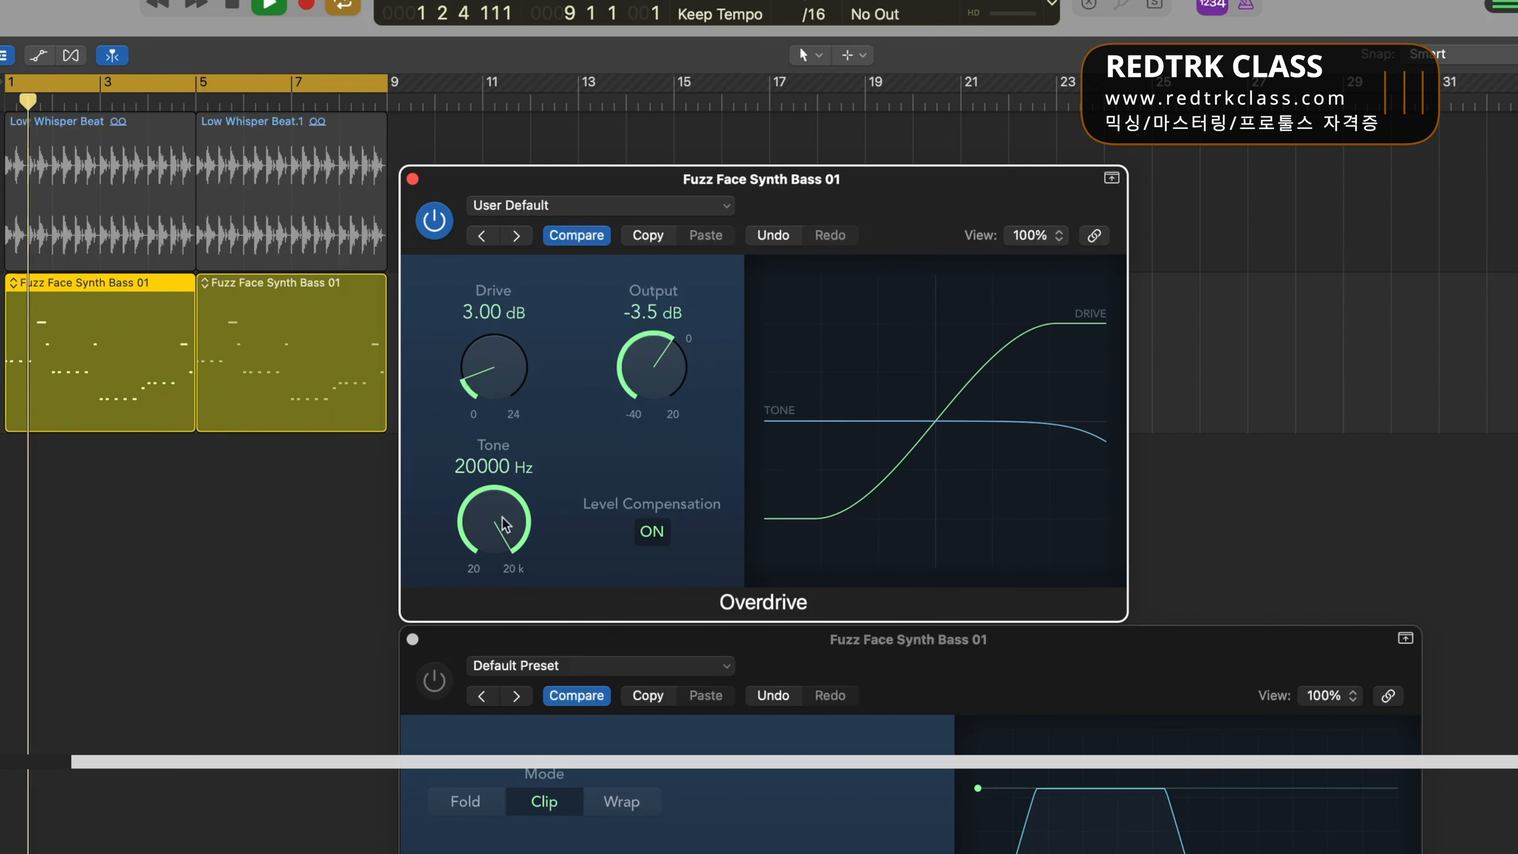
{"action": "left_click_drag", "start_coordinate": [501, 526], "coordinate": [502, 610]}
{"action": "left_click_drag", "start_coordinate": [525, 733], "coordinate": [588, 559]}
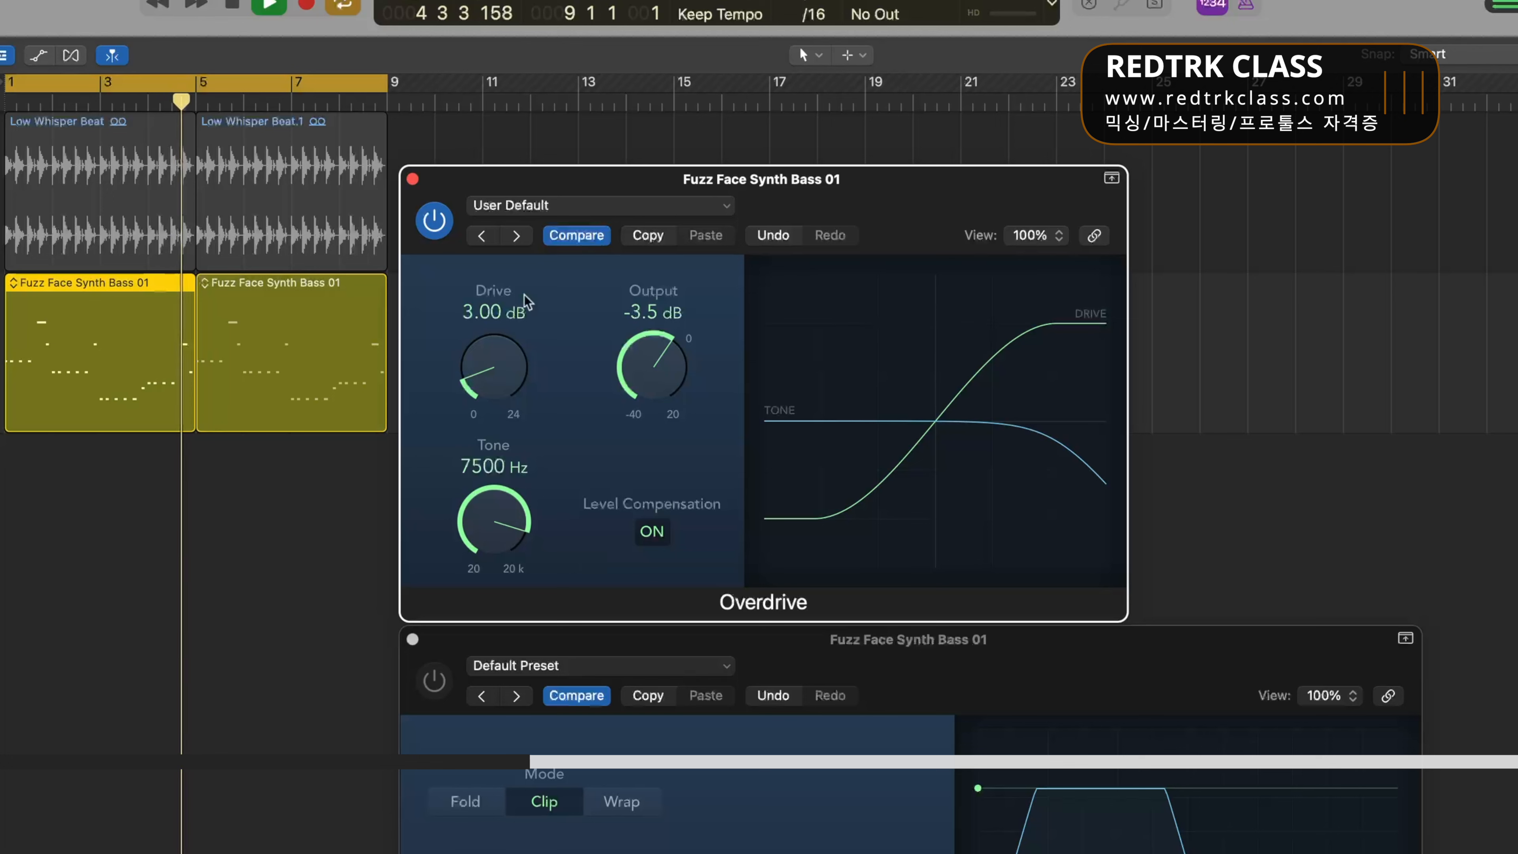
{"action": "left_click", "coordinate": [436, 223]}
{"action": "left_click", "coordinate": [436, 222]}
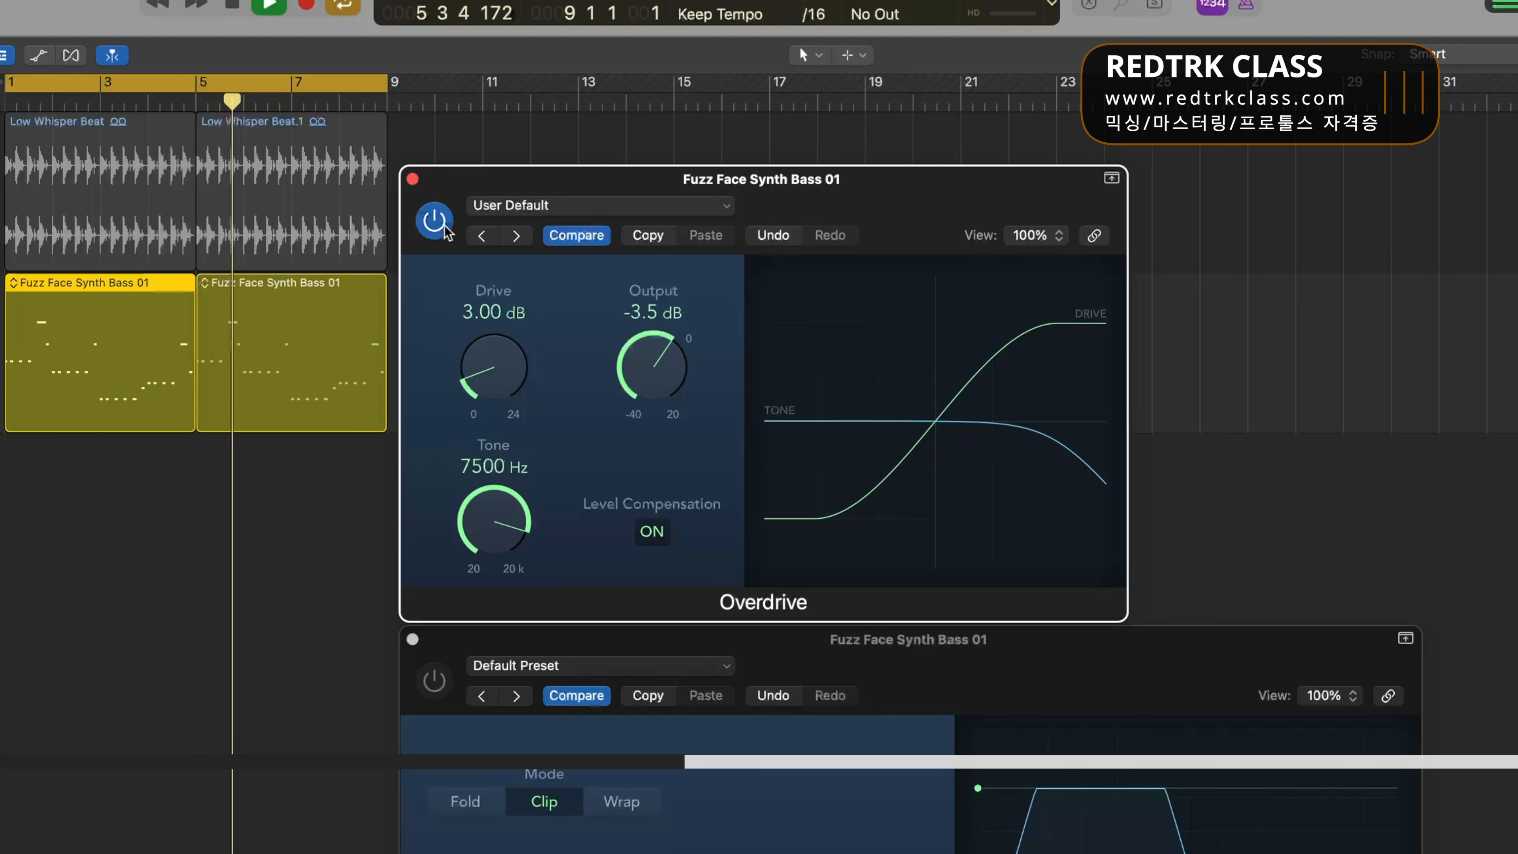
Lower the Overdrive's Tone through 2300 Hz to 870 Hz and toggle the plug-in's bypass to compare
{"action": "left_click_drag", "start_coordinate": [485, 515], "coordinate": [507, 571]}
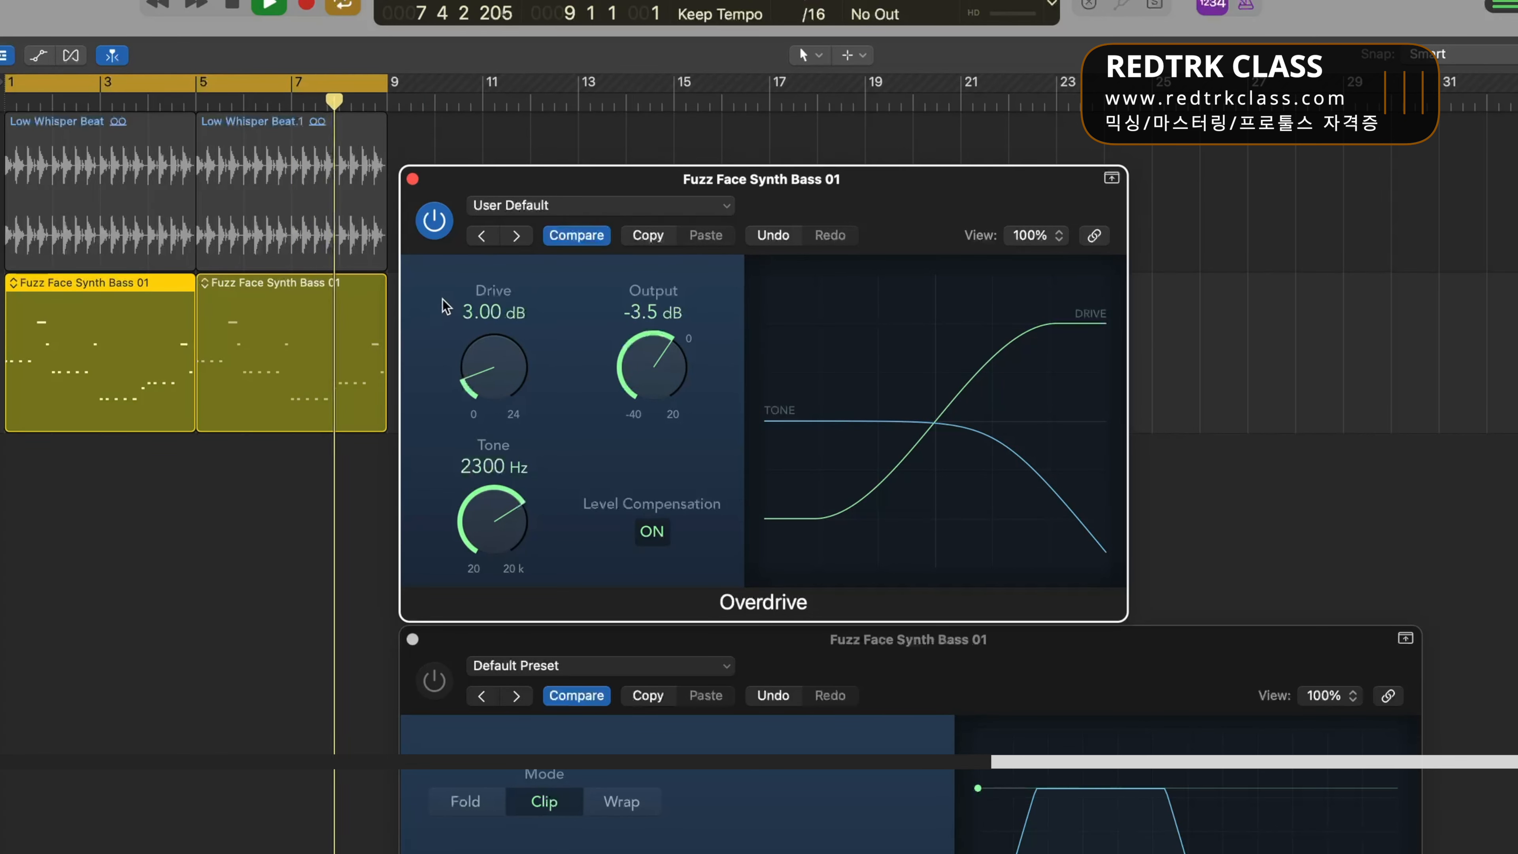
{"action": "left_click_drag", "start_coordinate": [533, 532], "coordinate": [507, 500]}
{"action": "left_click", "coordinate": [443, 222]}
{"action": "left_click", "coordinate": [443, 225]}
{"action": "left_click", "coordinate": [434, 236]}
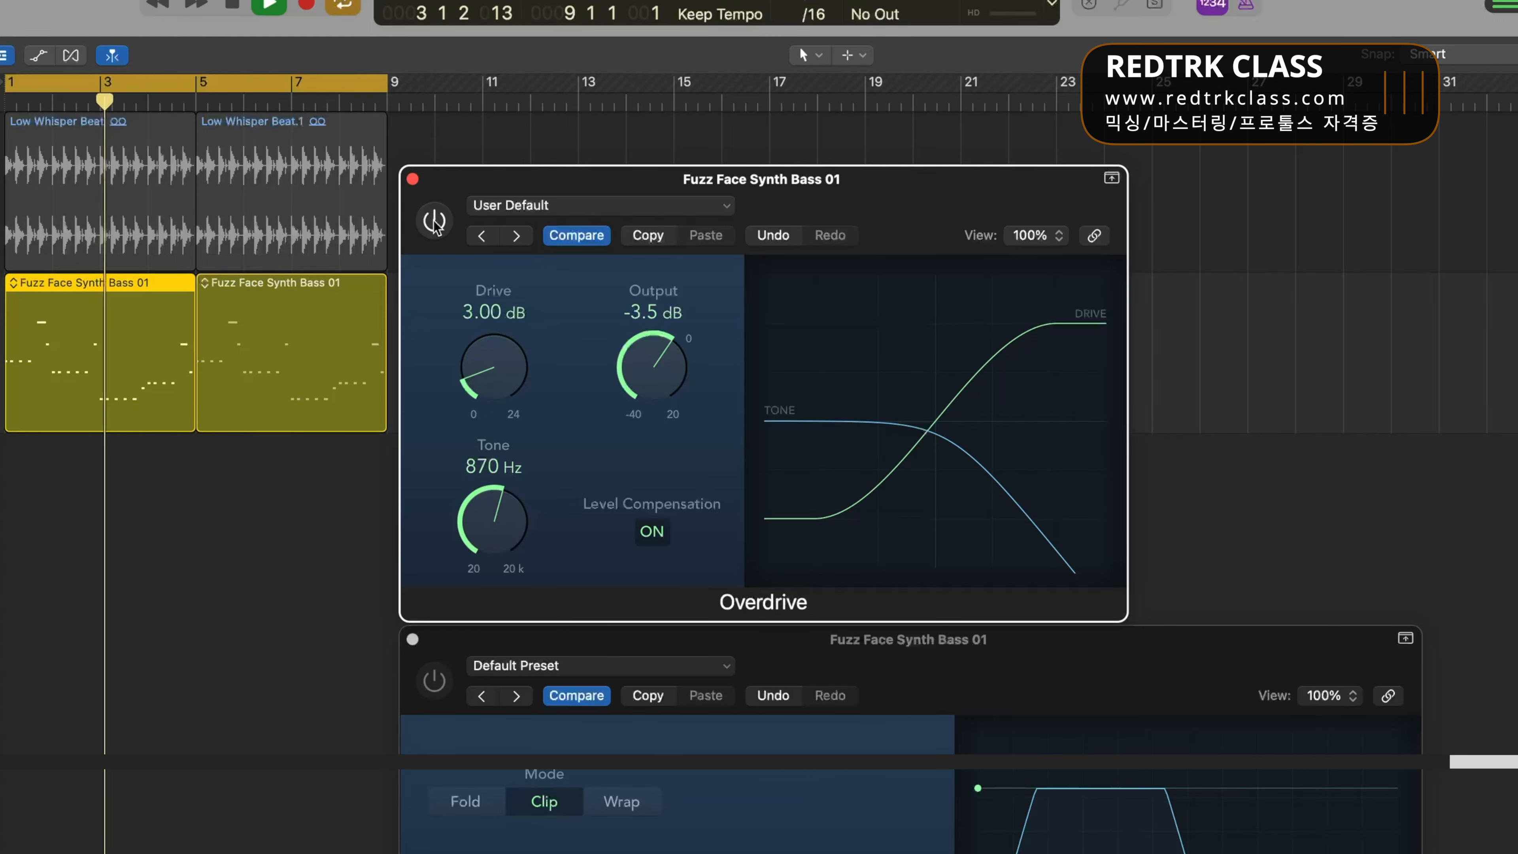
{"action": "left_click", "coordinate": [435, 236]}
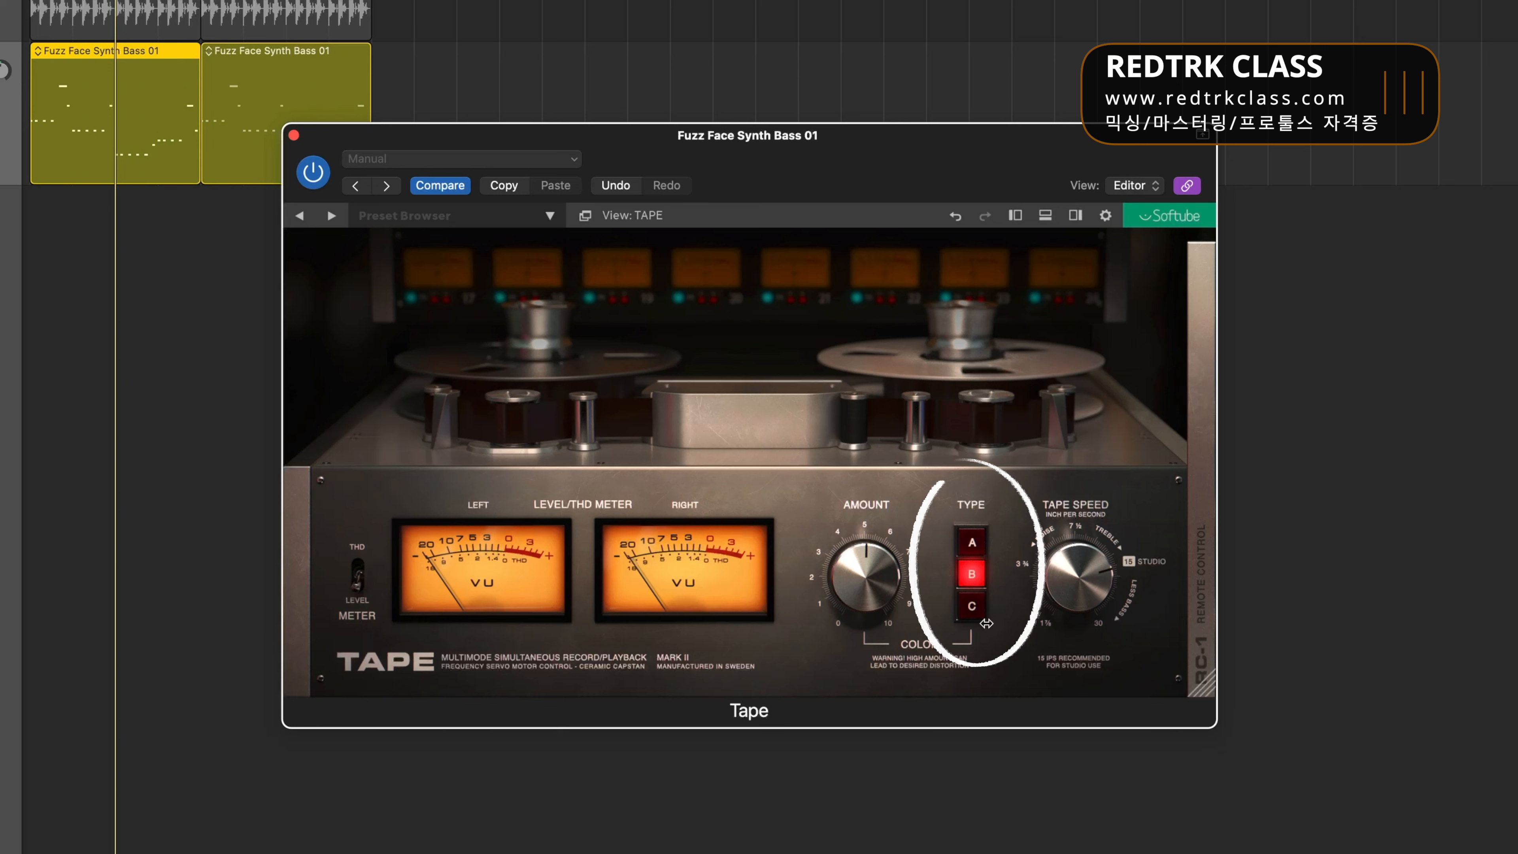
Set the Tape plug-in's color Amount to 5.0 and audition color types A, B and C, finishing on B
{"action": "left_click", "coordinate": [972, 544]}
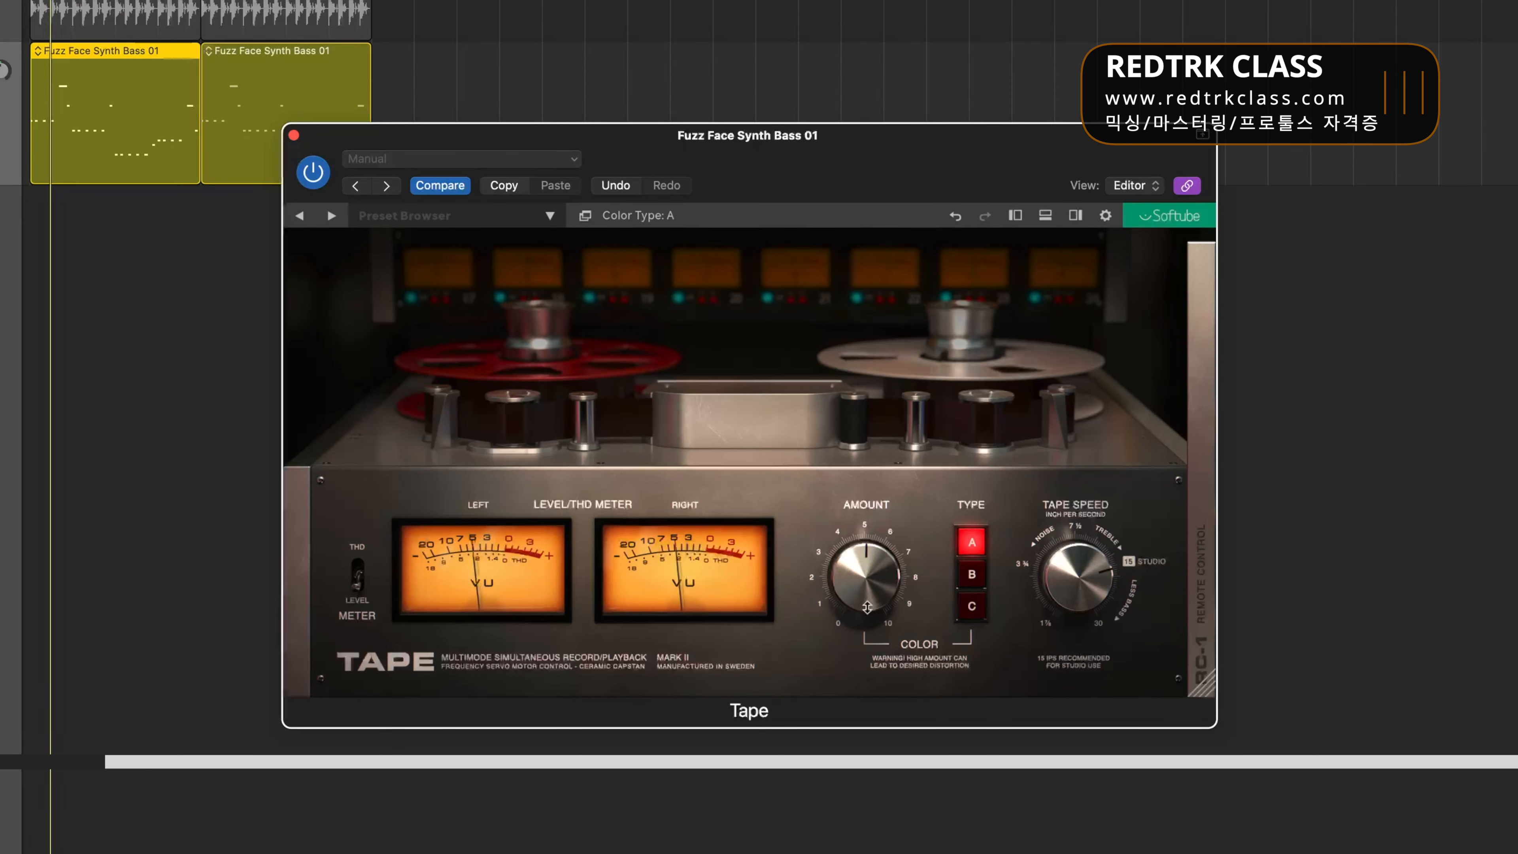
{"action": "left_click_drag", "start_coordinate": [867, 607], "coordinate": [908, 620]}
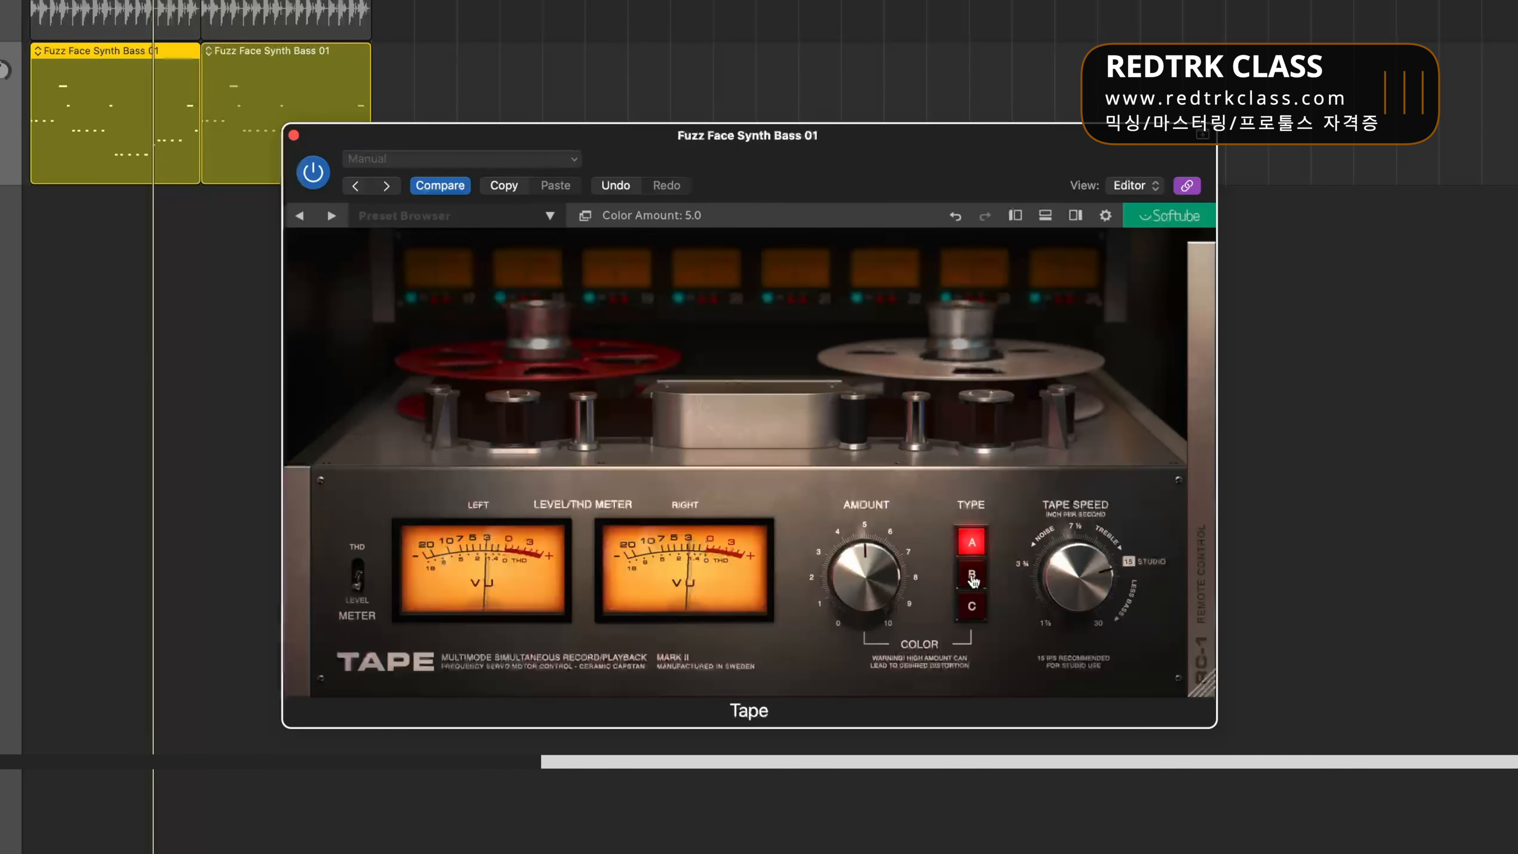
{"action": "left_click", "coordinate": [973, 575]}
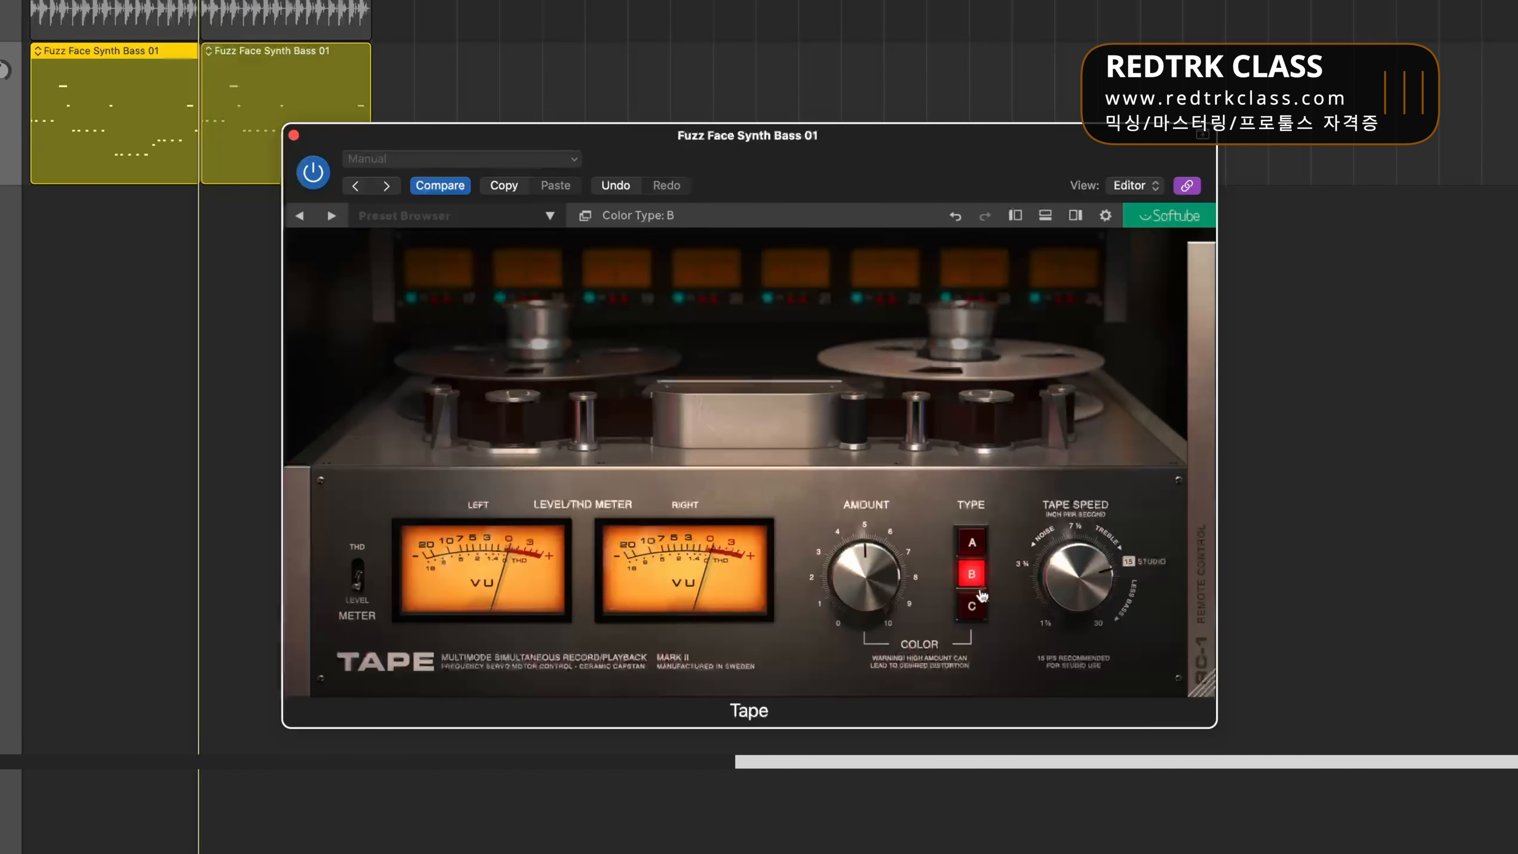
{"action": "left_click", "coordinate": [972, 606]}
{"action": "left_click", "coordinate": [973, 545]}
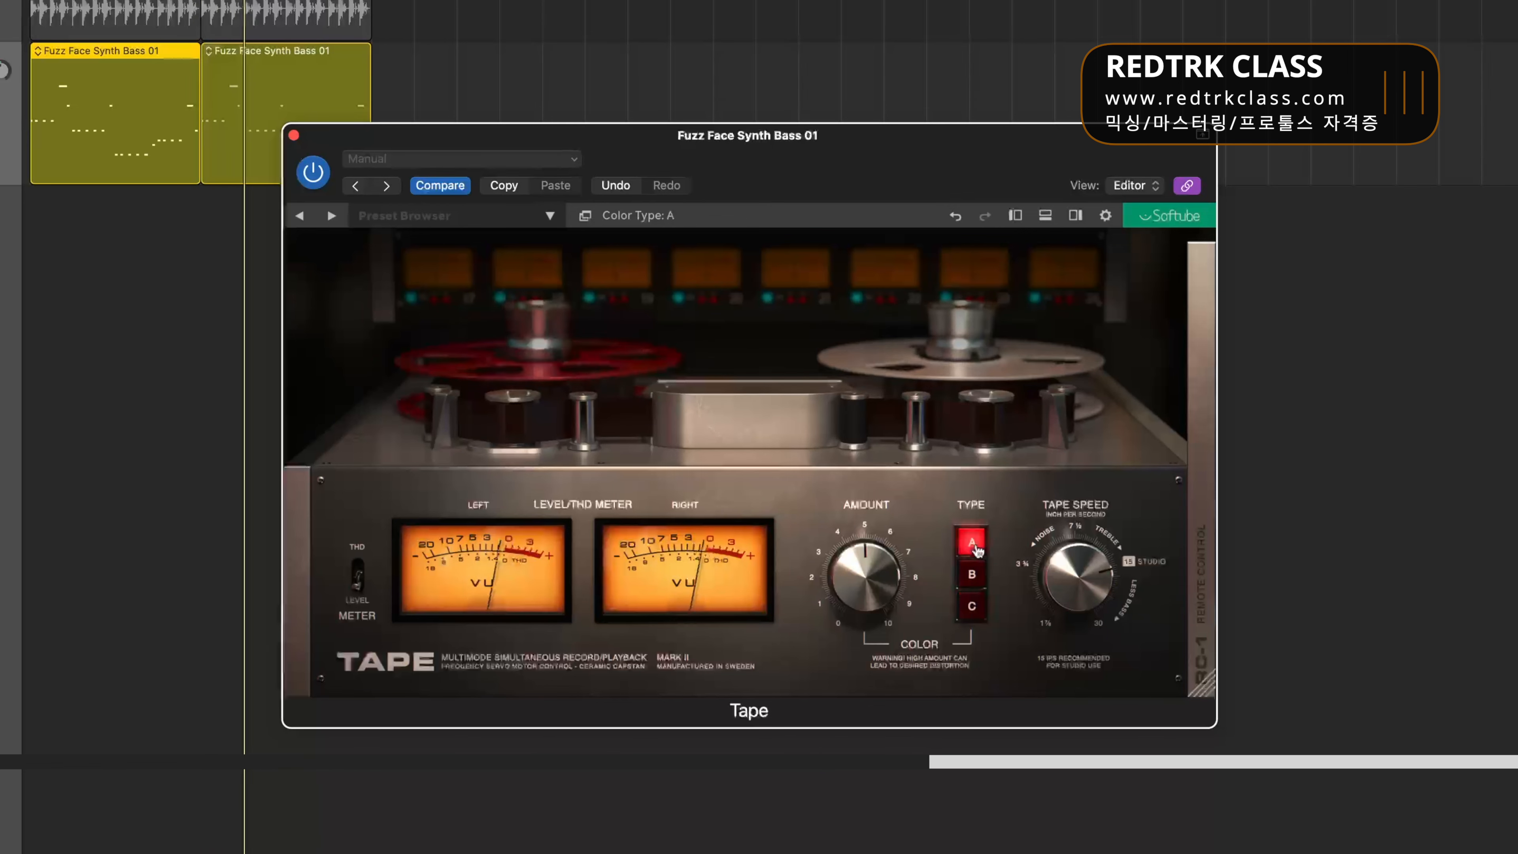
{"action": "left_click", "coordinate": [976, 574]}
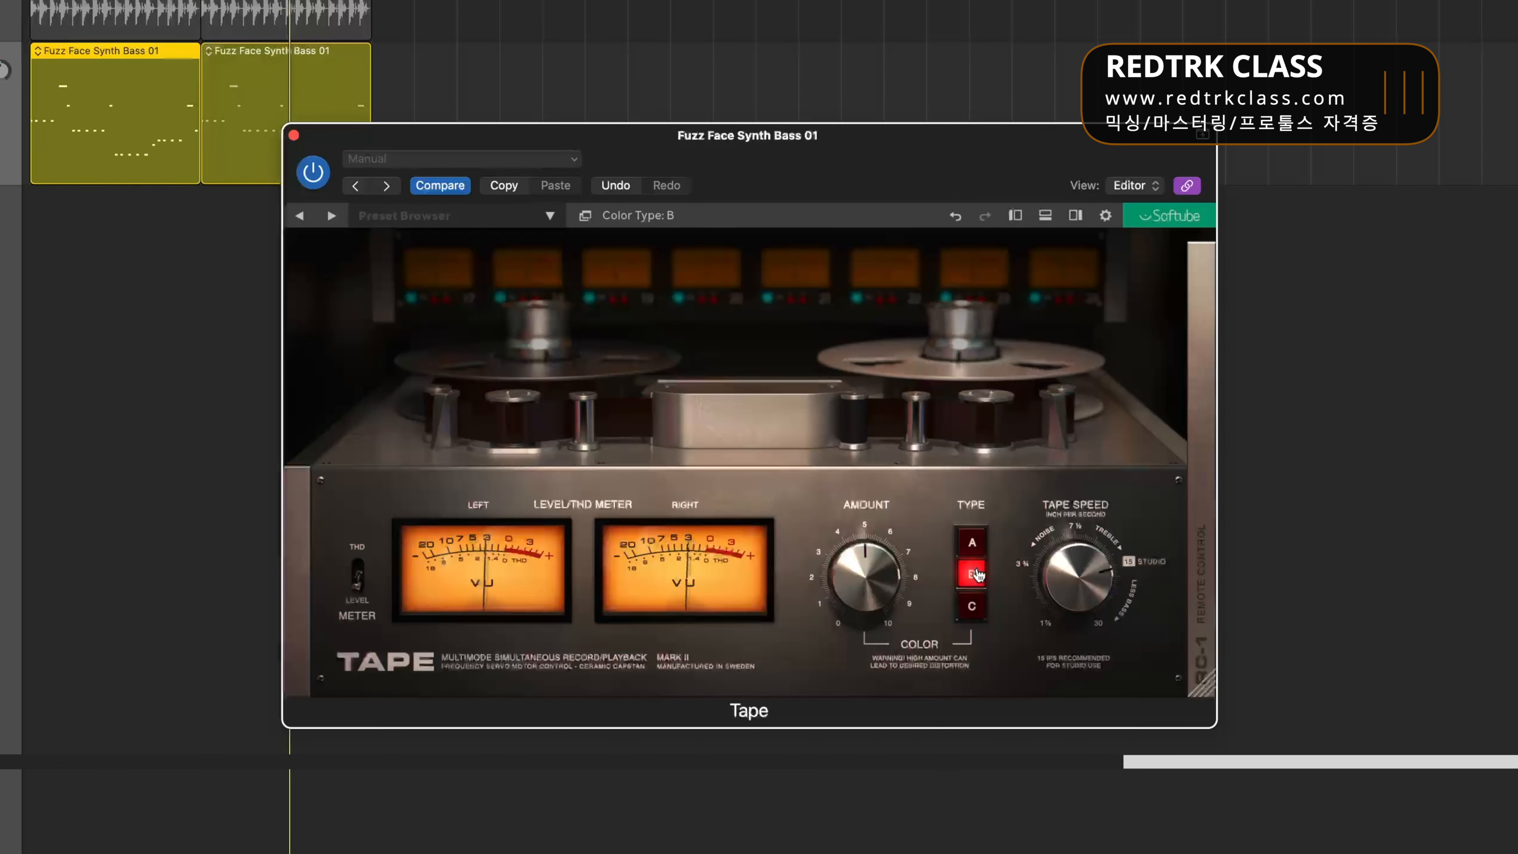
{"action": "left_click", "coordinate": [976, 607]}
{"action": "left_click", "coordinate": [974, 576]}
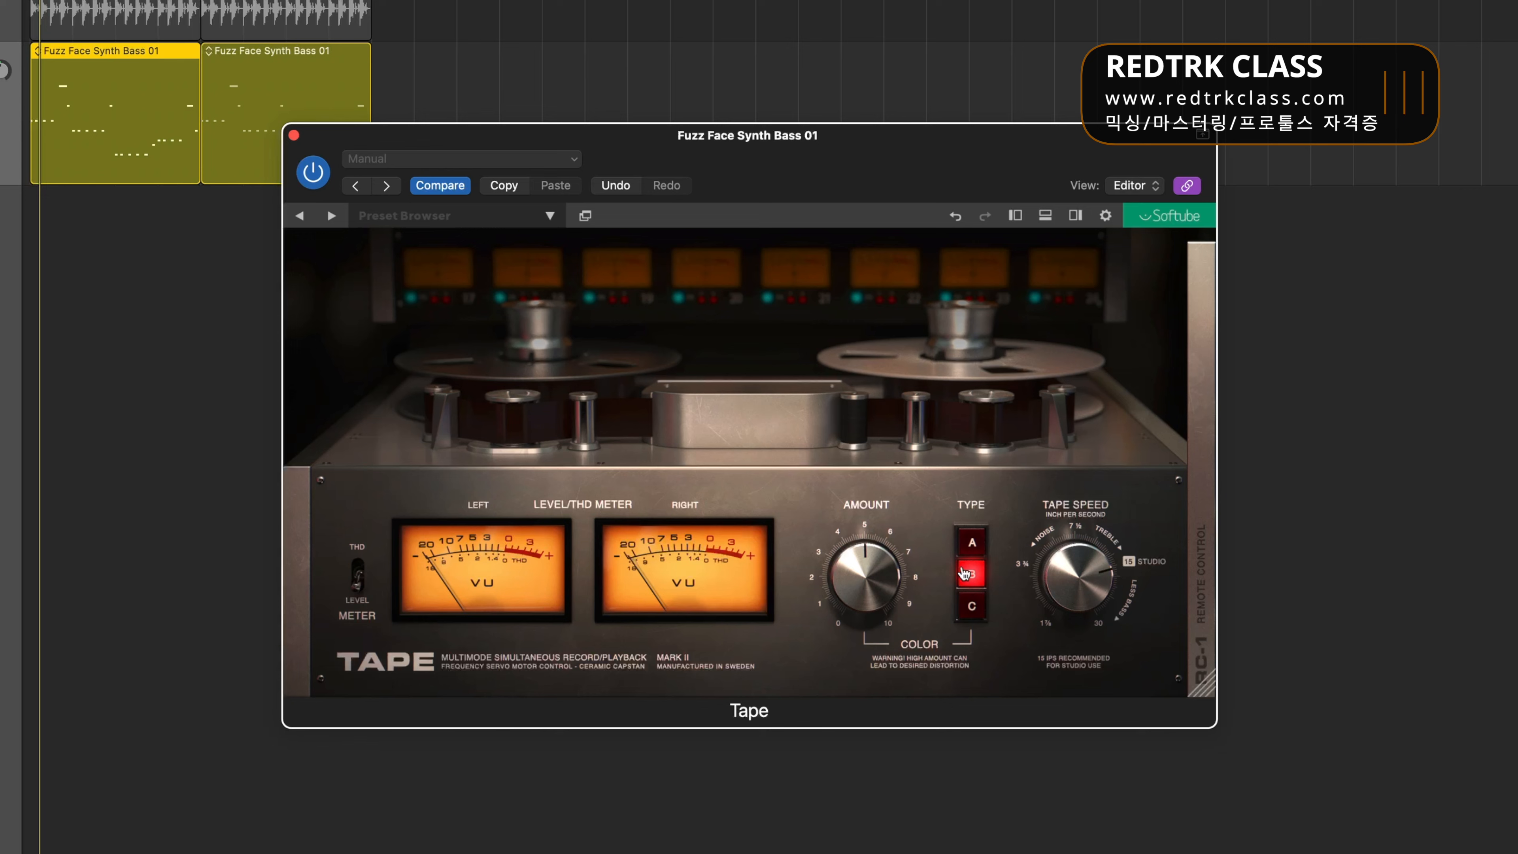
Reveal the Tape plug-in's RC-1 remote control section and adjust its Crosstalk
{"action": "left_click", "coordinate": [1200, 504]}
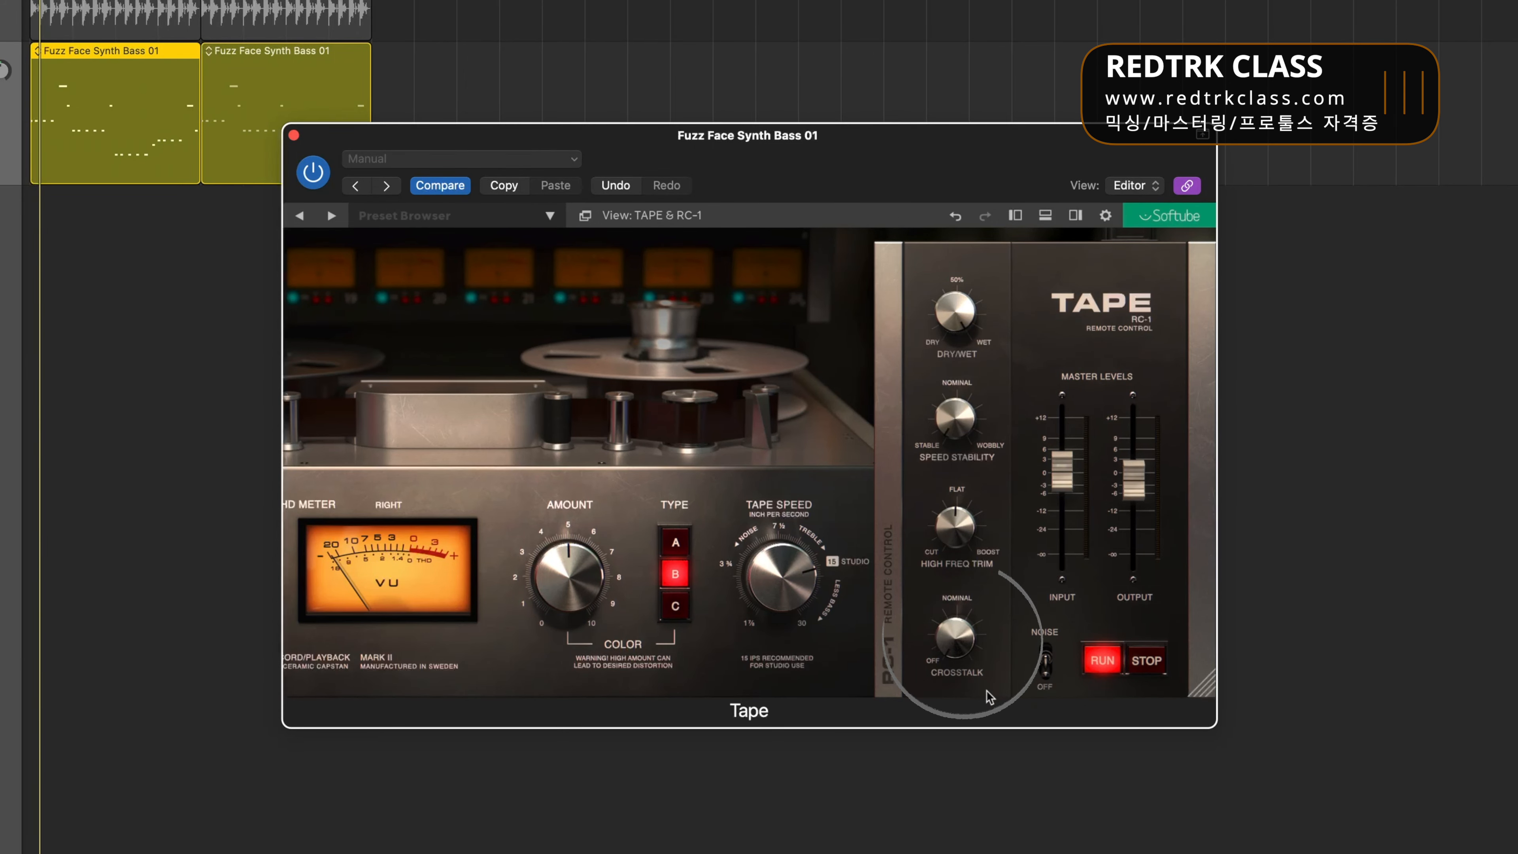
{"action": "left_click_drag", "start_coordinate": [962, 643], "coordinate": [962, 594]}
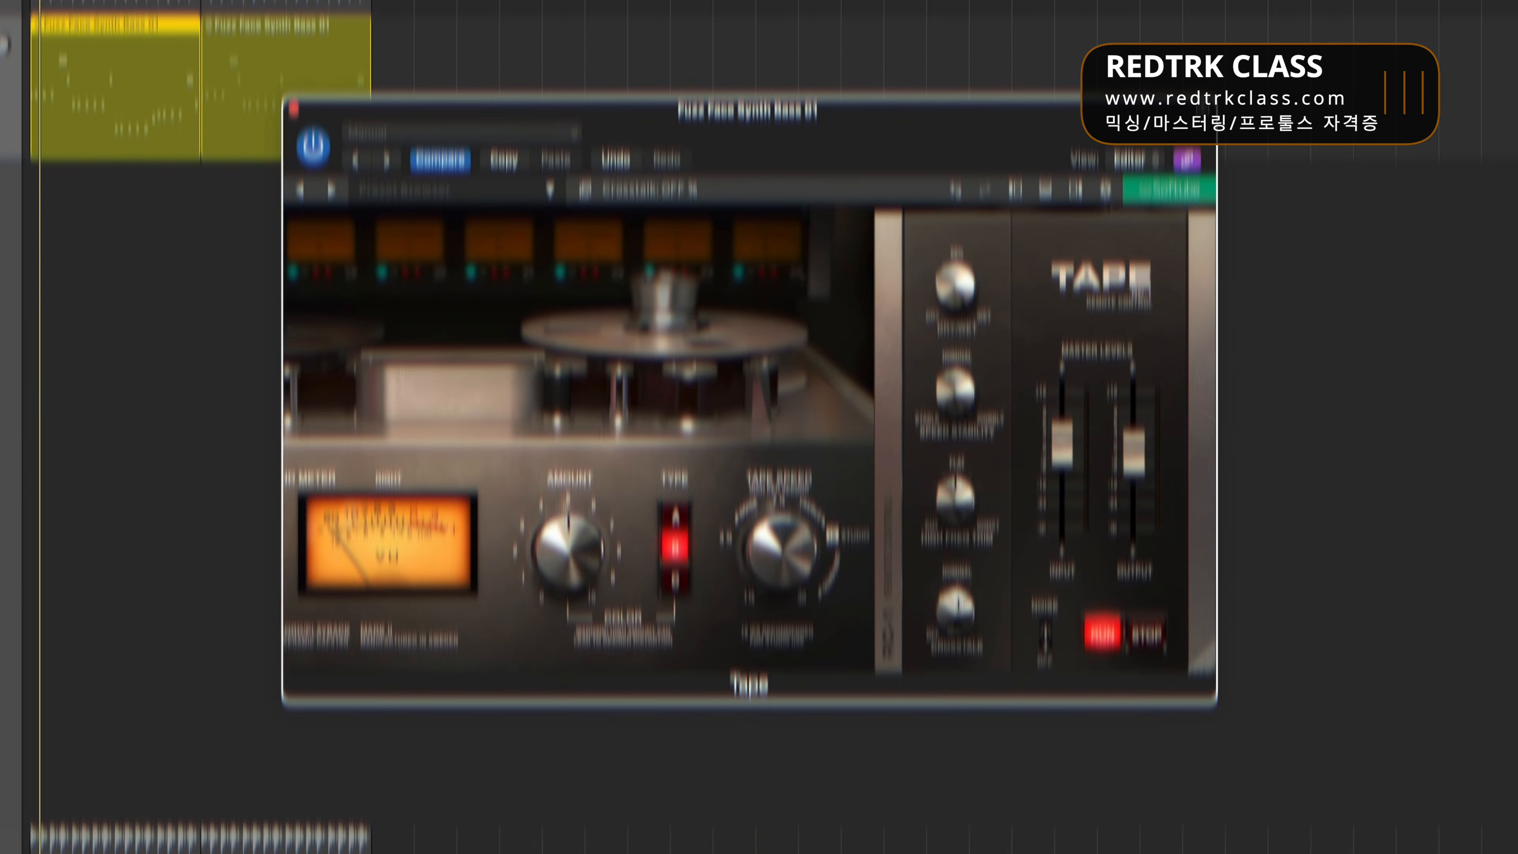
{"action": "left_click_drag", "start_coordinate": [965, 650], "coordinate": [1016, 629]}
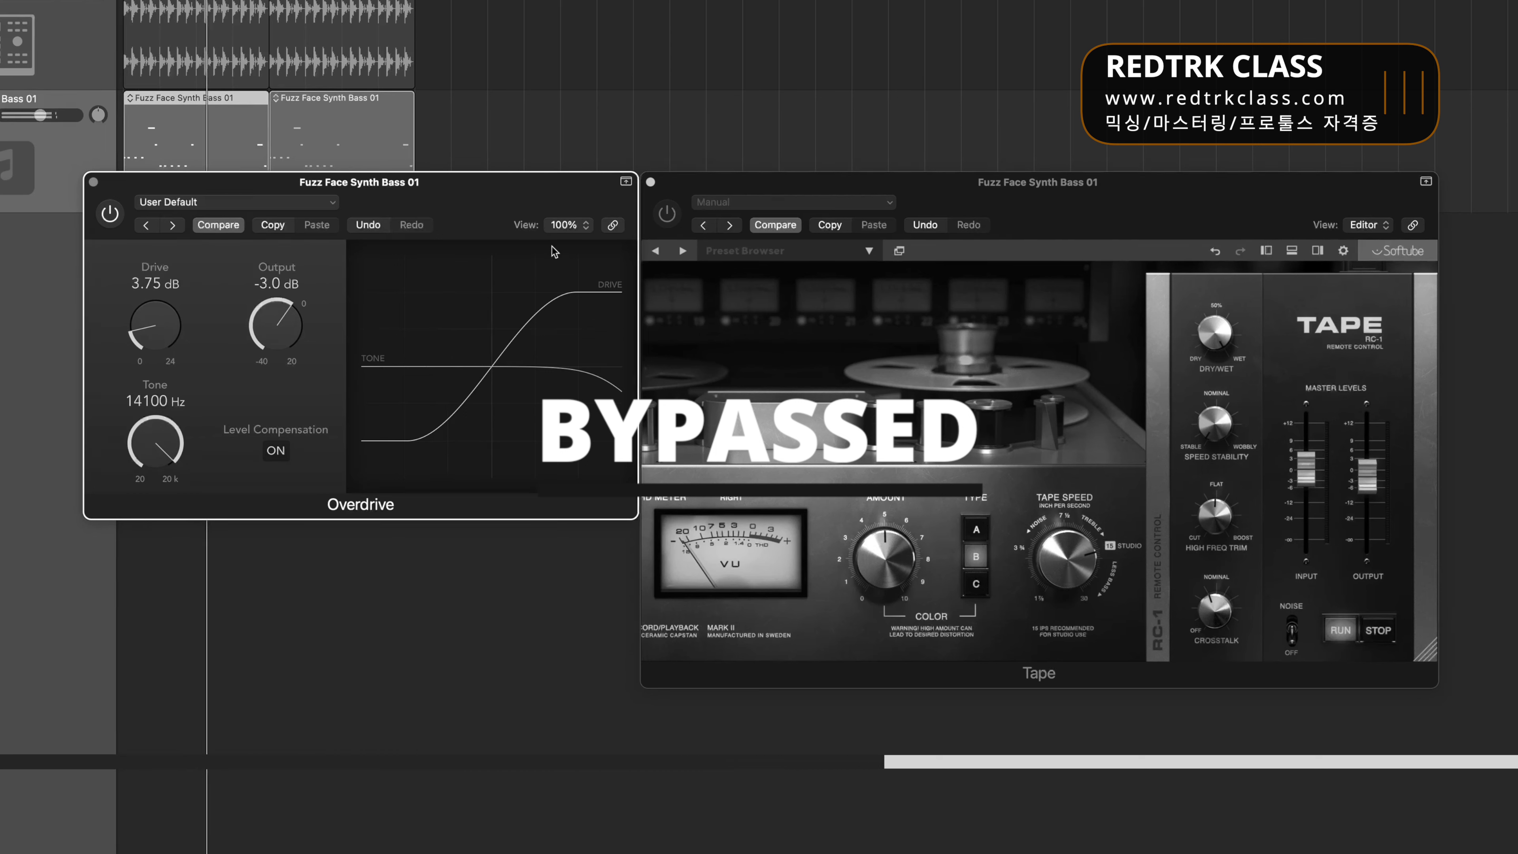
Stop playback of the bass with the Overdrive and Tape plug-ins bypassed
{"action": "left_click", "coordinate": [86, 667]}
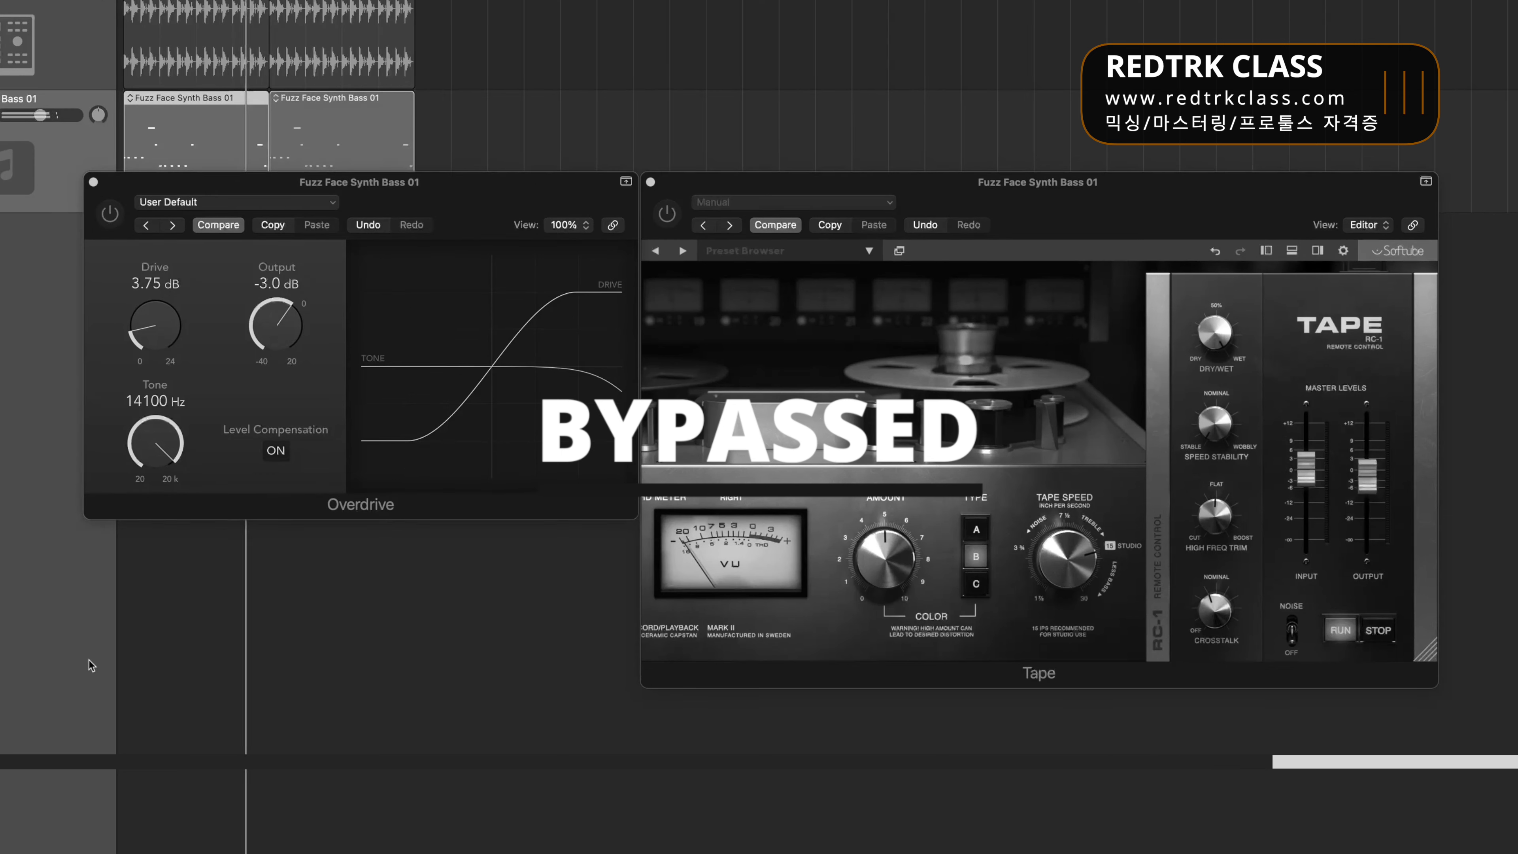
{"action": "key", "text": "space"}
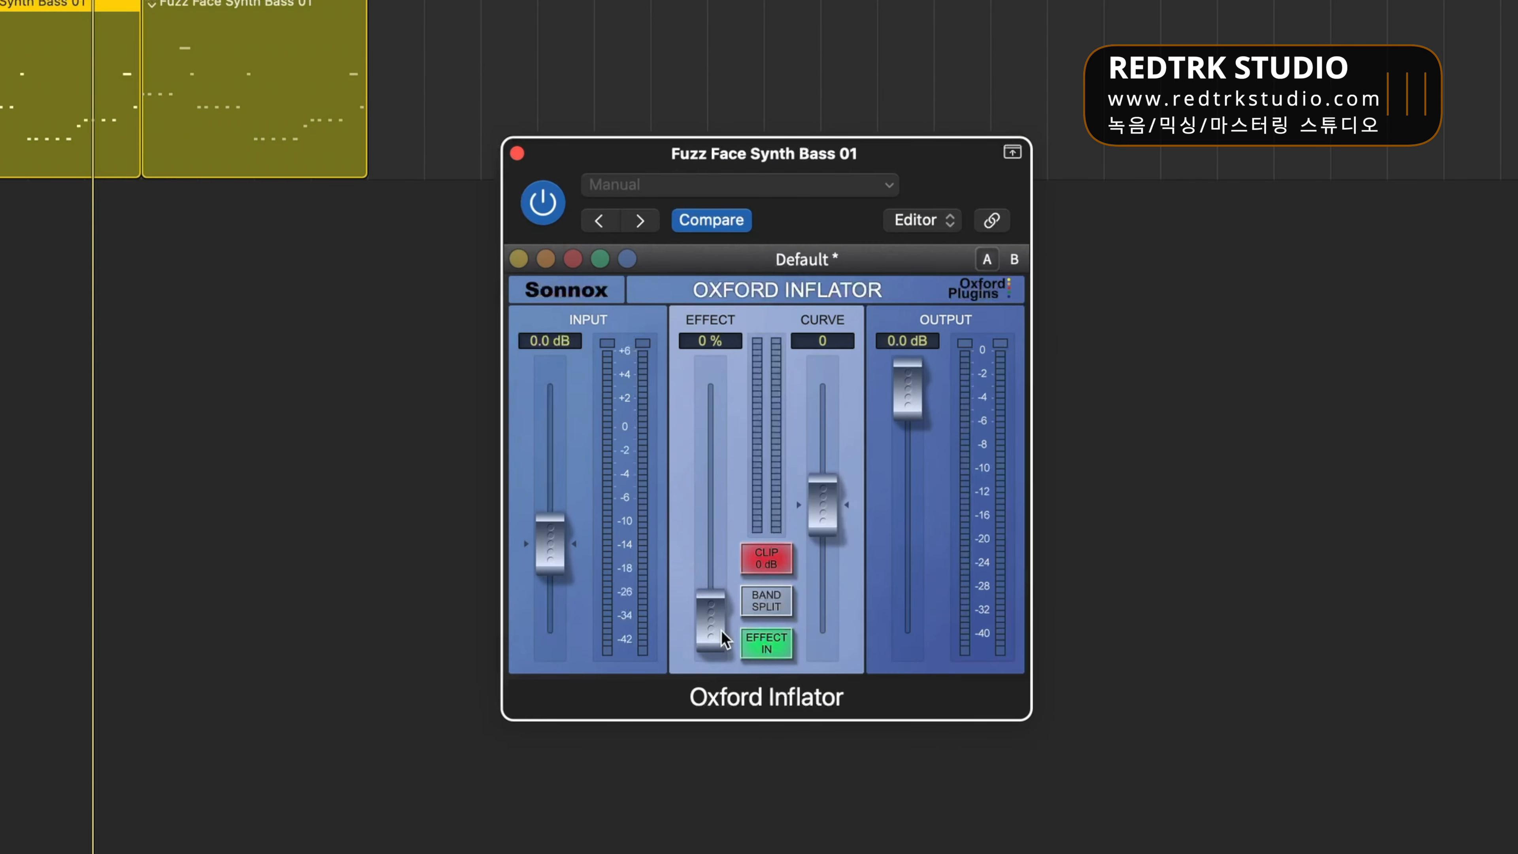
During playback, set the Oxford Inflator's Effect to 81.9 % and Output to -2.83 dB, and compare with the effect switched off
{"action": "key", "text": "space"}
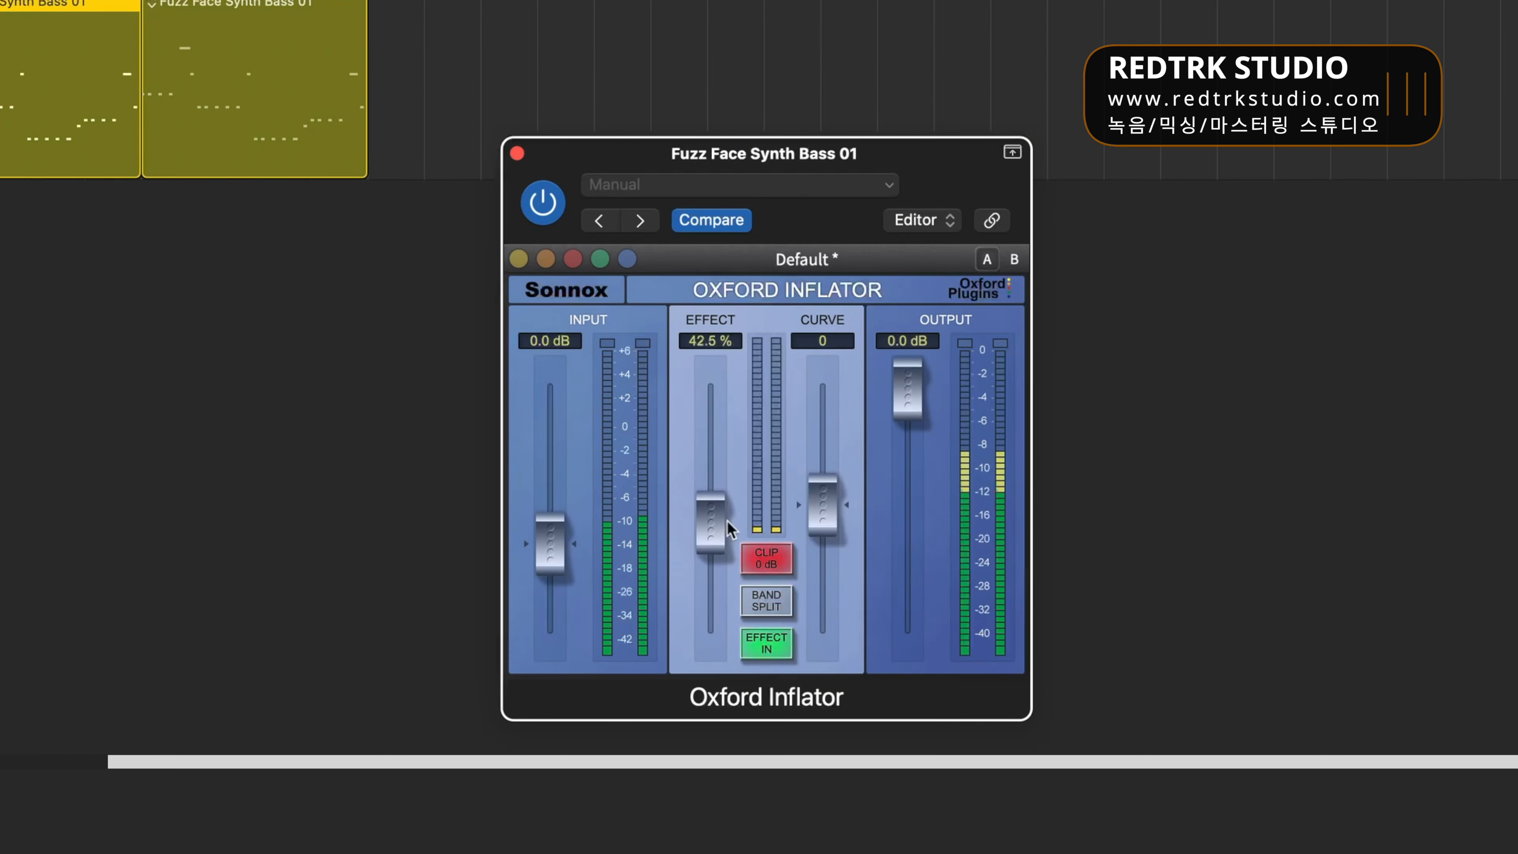
{"action": "mouse_move", "coordinate": [729, 439]}
{"action": "left_mouse_down"}
{"action": "mouse_move", "coordinate": [726, 403]}
{"action": "mouse_move", "coordinate": [725, 429]}
{"action": "left_mouse_up"}
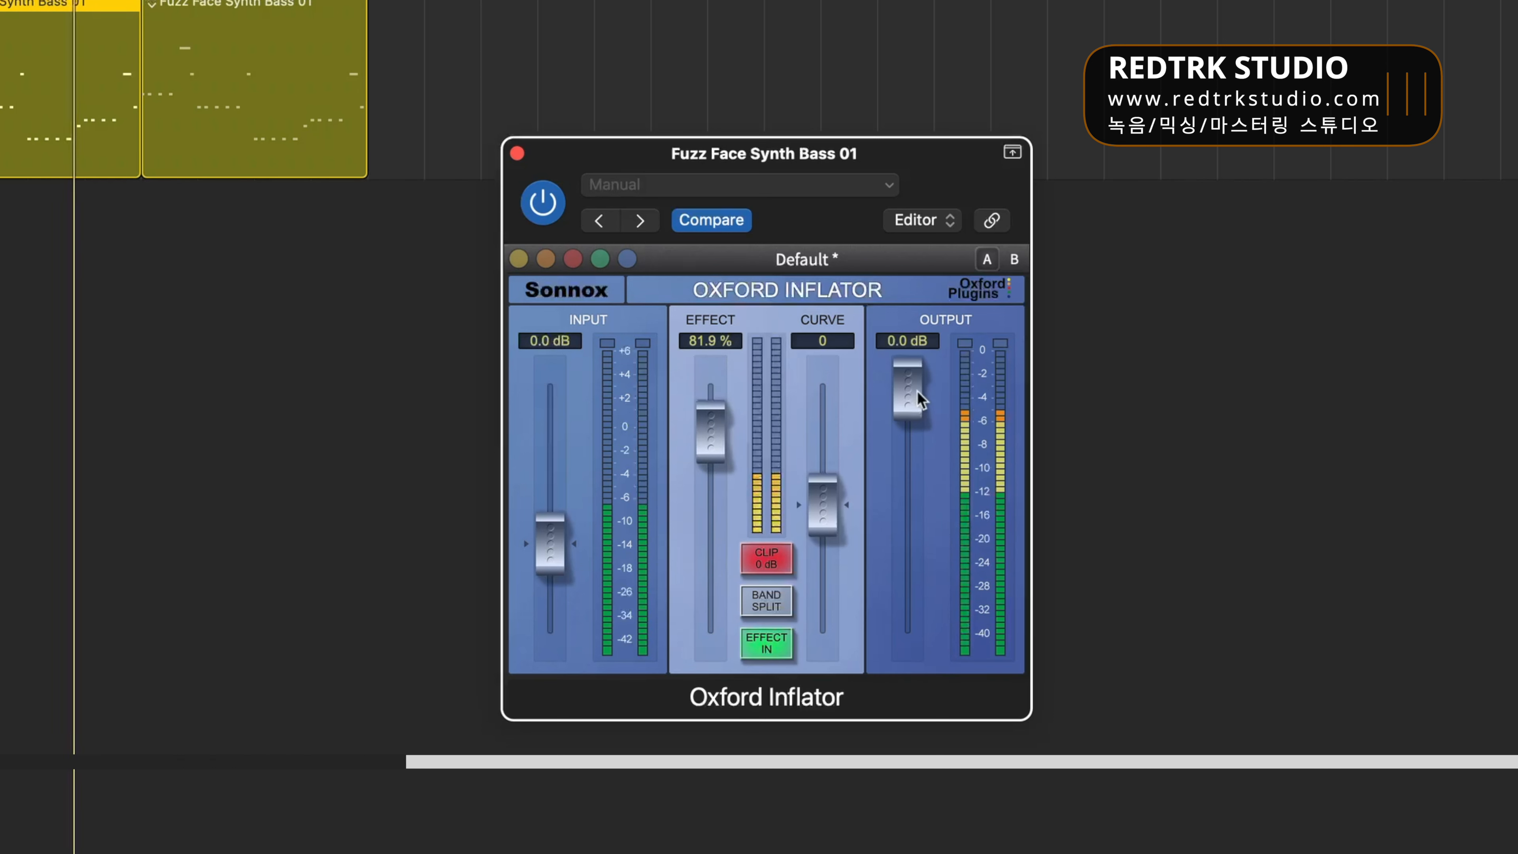
{"action": "left_click_drag", "start_coordinate": [917, 391], "coordinate": [917, 450]}
{"action": "left_click", "coordinate": [765, 651]}
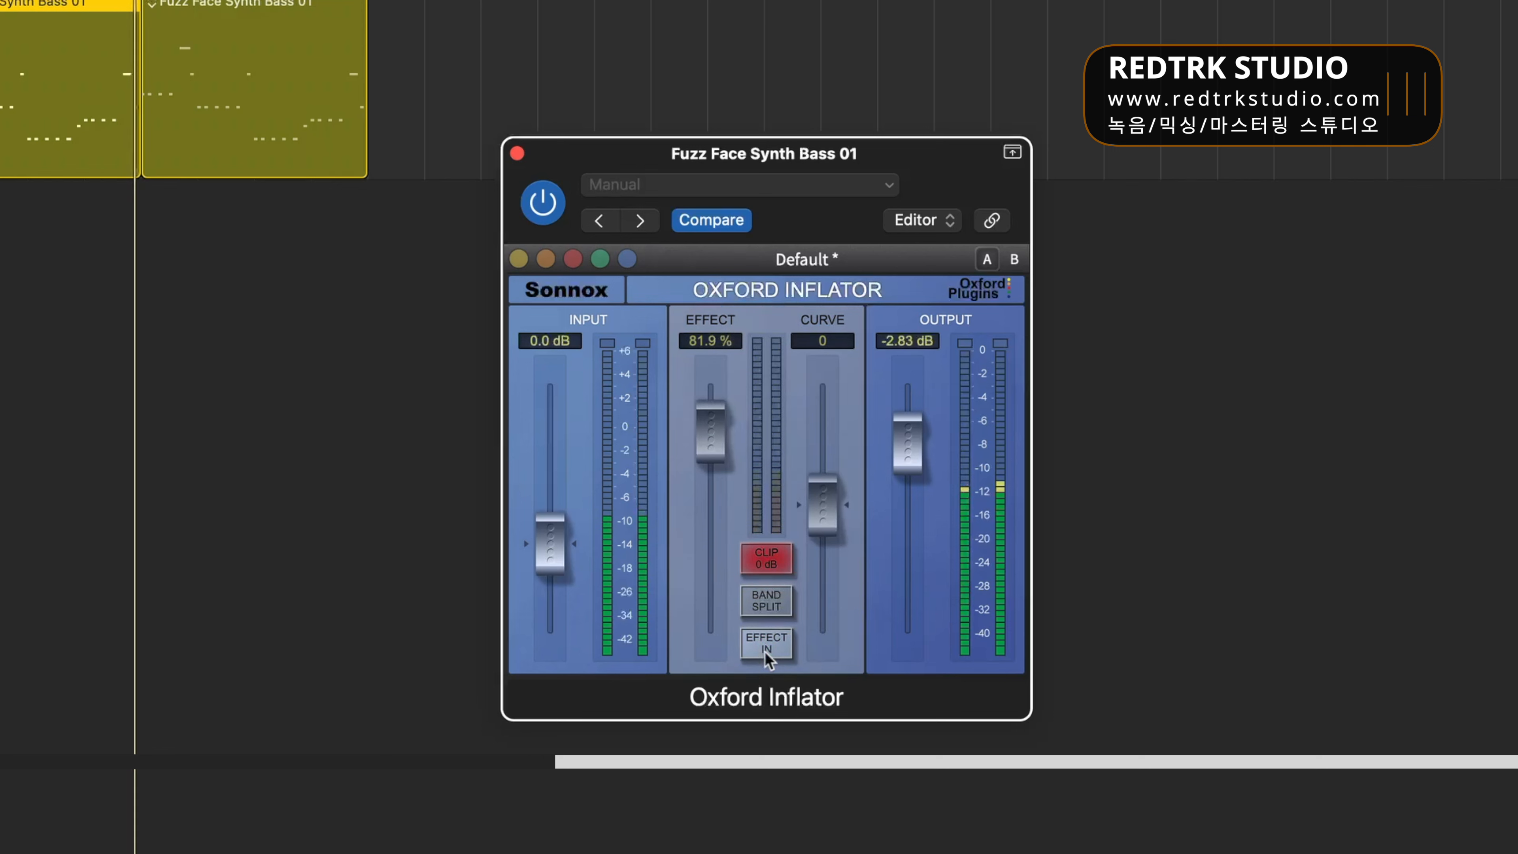
{"action": "left_click", "coordinate": [765, 651]}
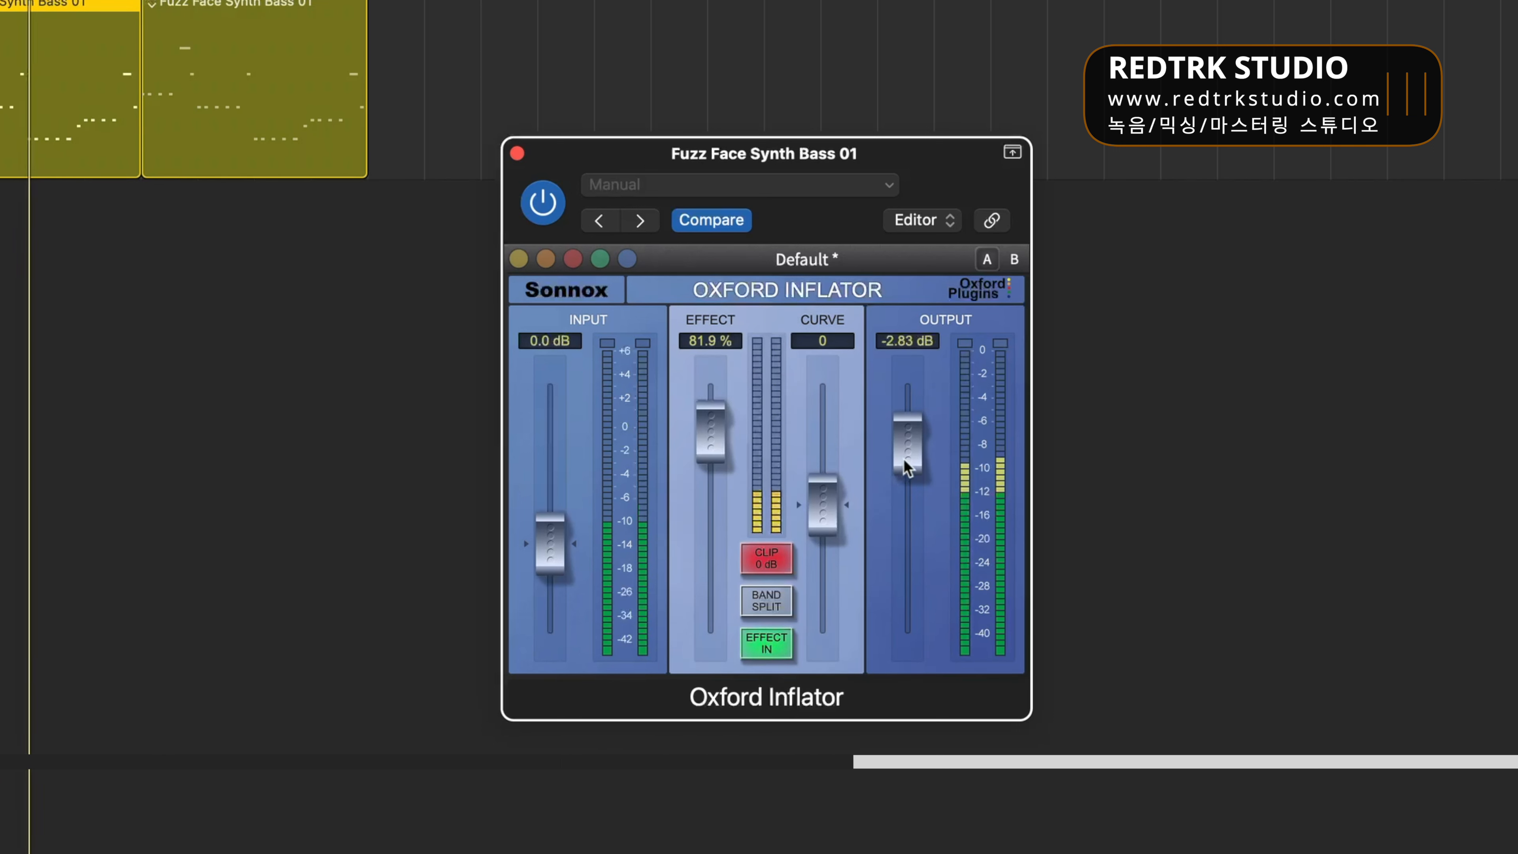
Fine-tune the Oxford Inflator to -2.90 dB Output and 78.3 % Effect, toggling the effect to match levels
{"action": "left_click_drag", "start_coordinate": [906, 459], "coordinate": [906, 453]}
{"action": "left_click", "coordinate": [771, 648]}
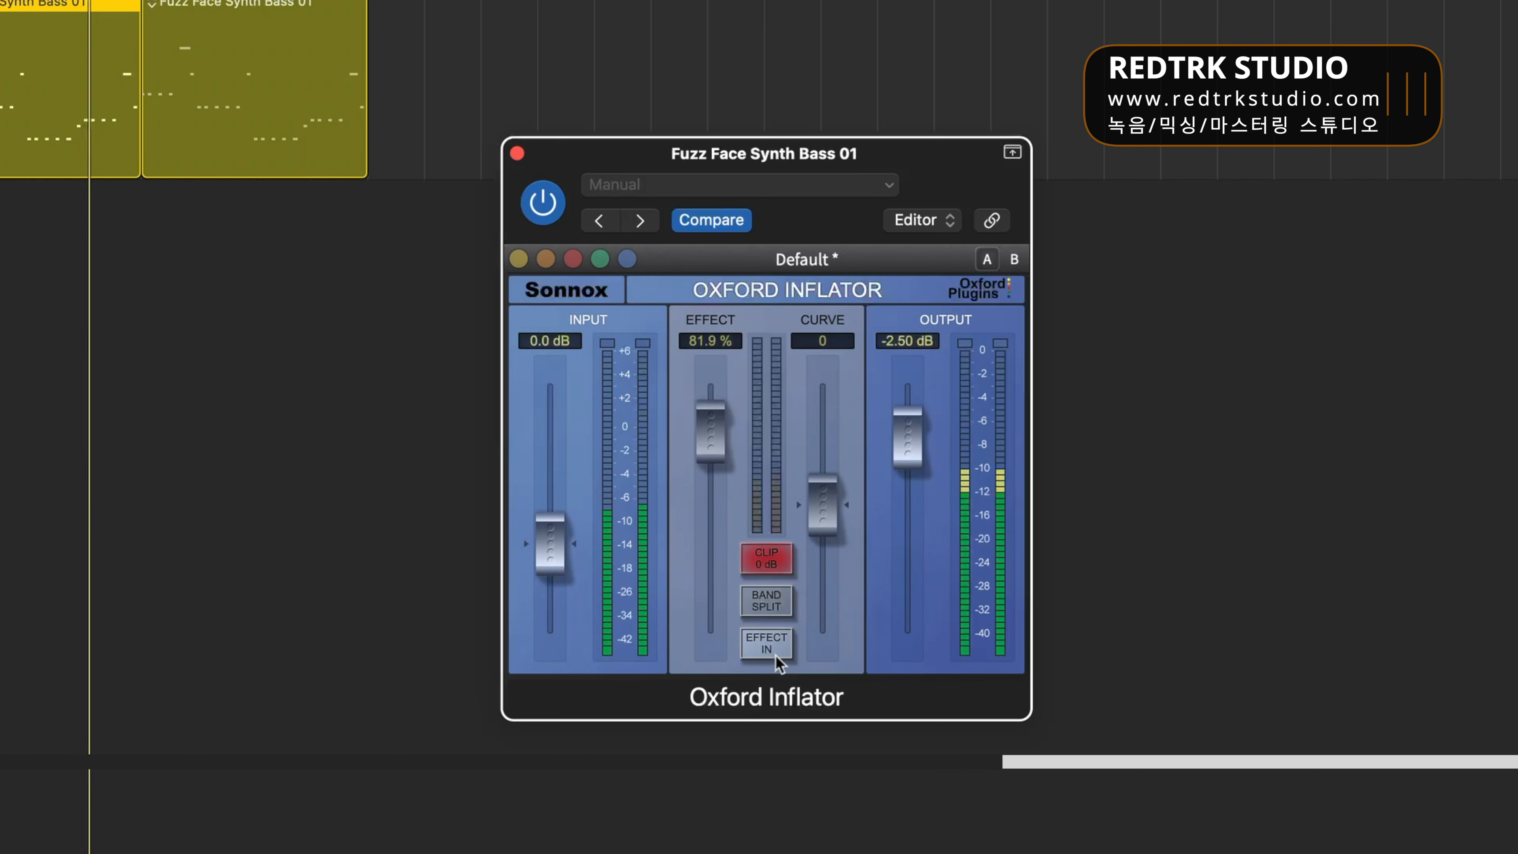
{"action": "left_click", "coordinate": [775, 652]}
{"action": "left_click_drag", "start_coordinate": [906, 439], "coordinate": [906, 448]}
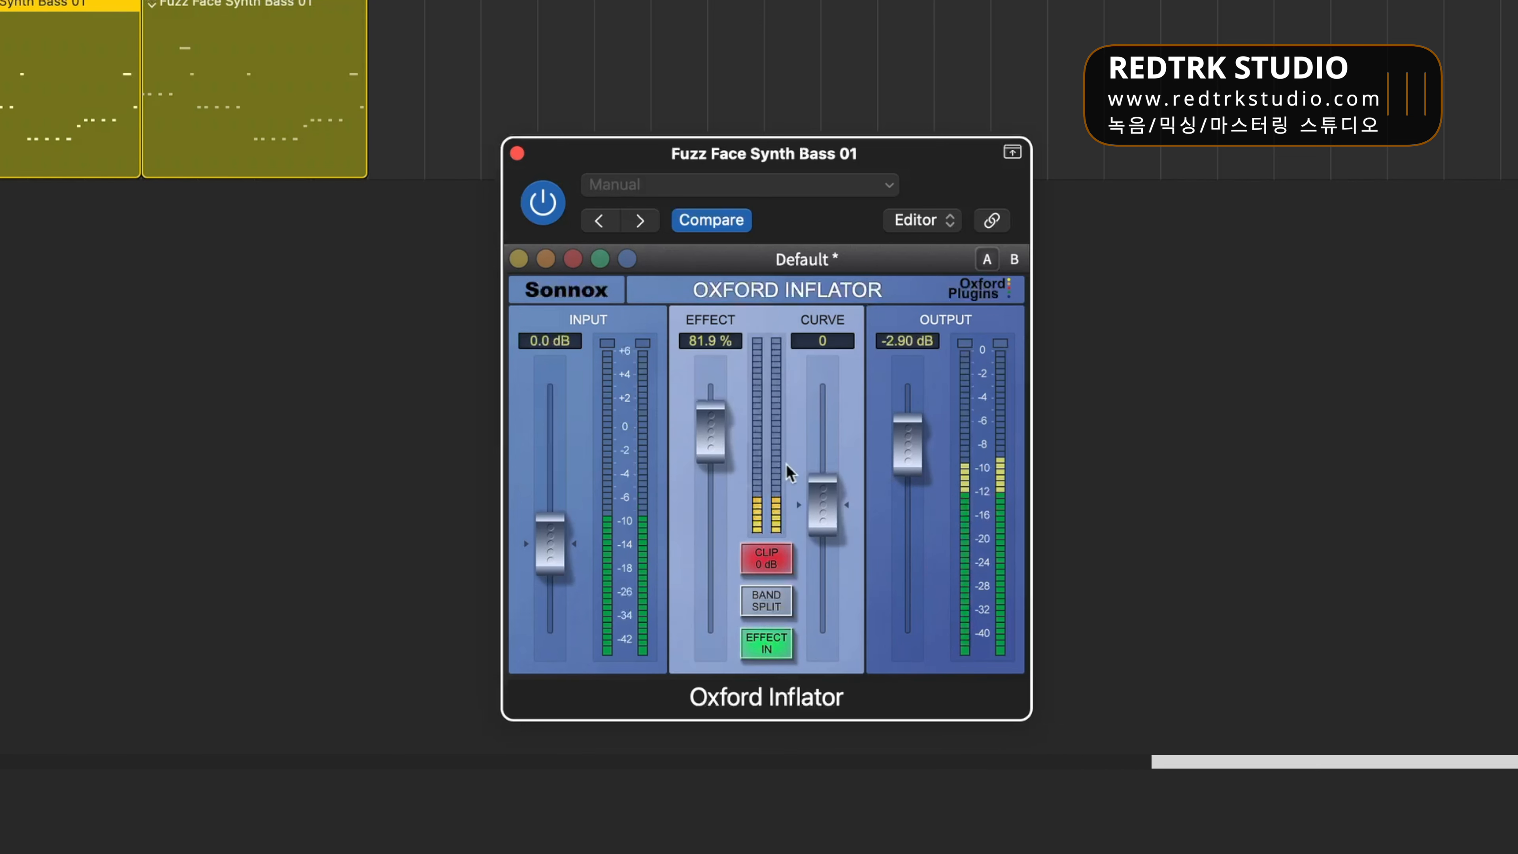
{"action": "left_click", "coordinate": [767, 653]}
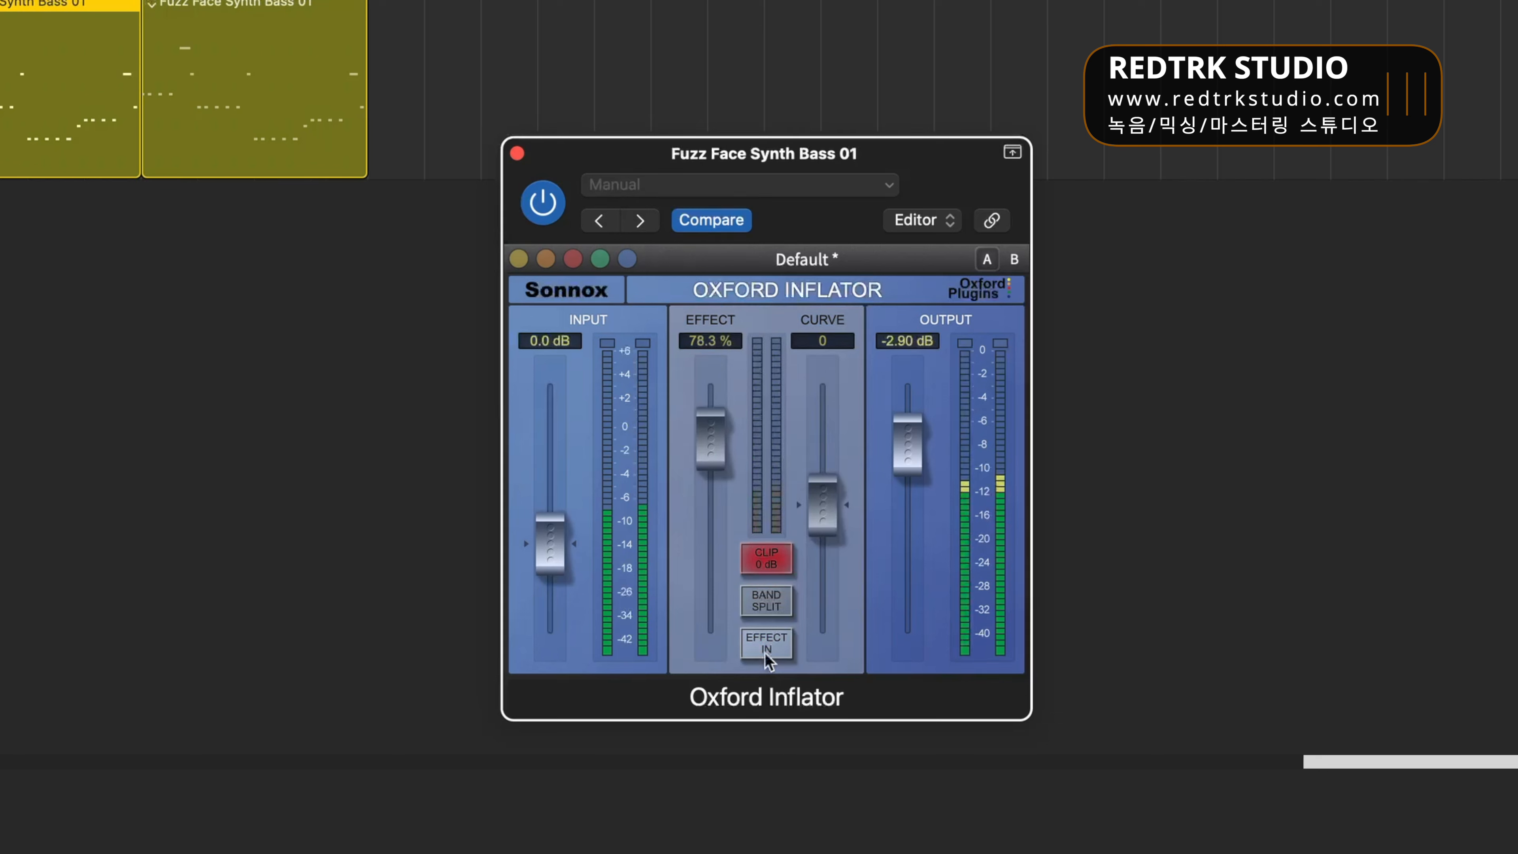
{"action": "left_click", "coordinate": [768, 654]}
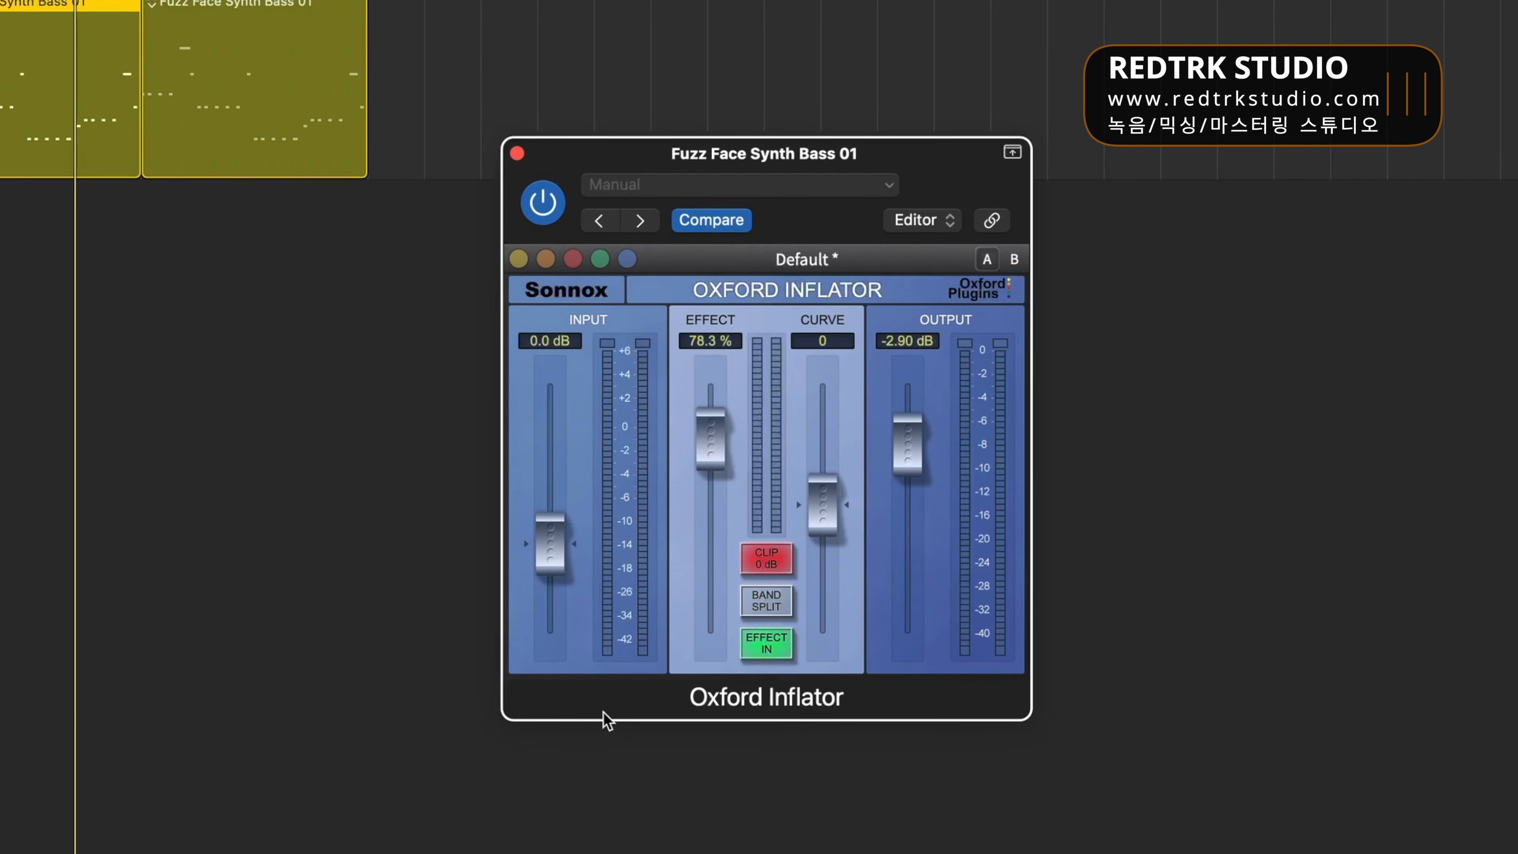
Bypass the Oxford Inflator to hear the bass without it
{"action": "left_click", "coordinate": [543, 203]}
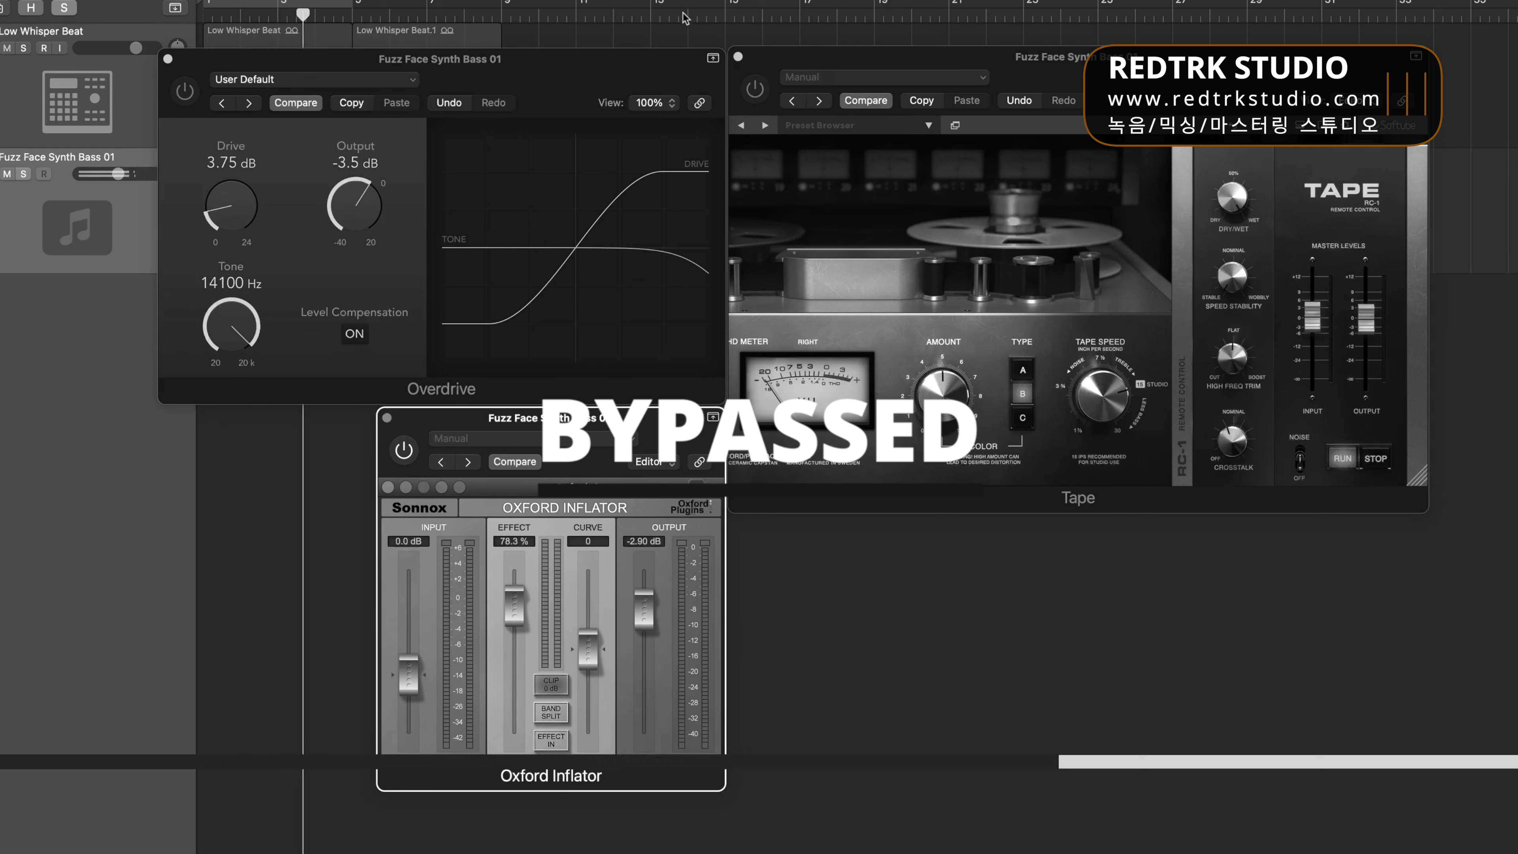
{"action": "left_click", "coordinate": [604, 98]}
{"action": "left_click", "coordinate": [590, 95]}
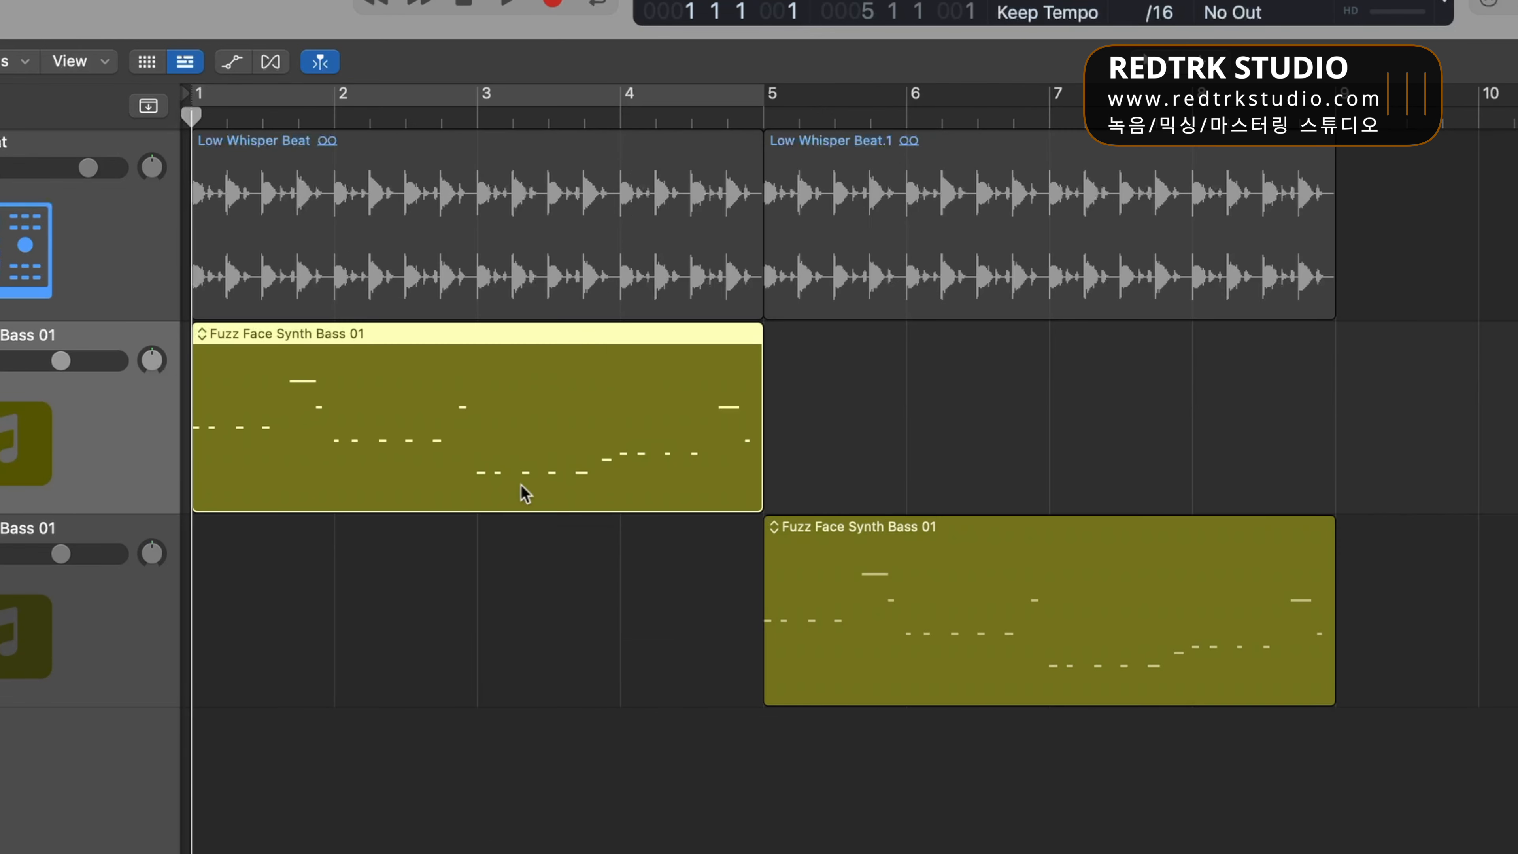
Select the second bass track with the region at bar 5 and play the song from bar 1 to compare both tracks
{"action": "left_click", "coordinate": [127, 617]}
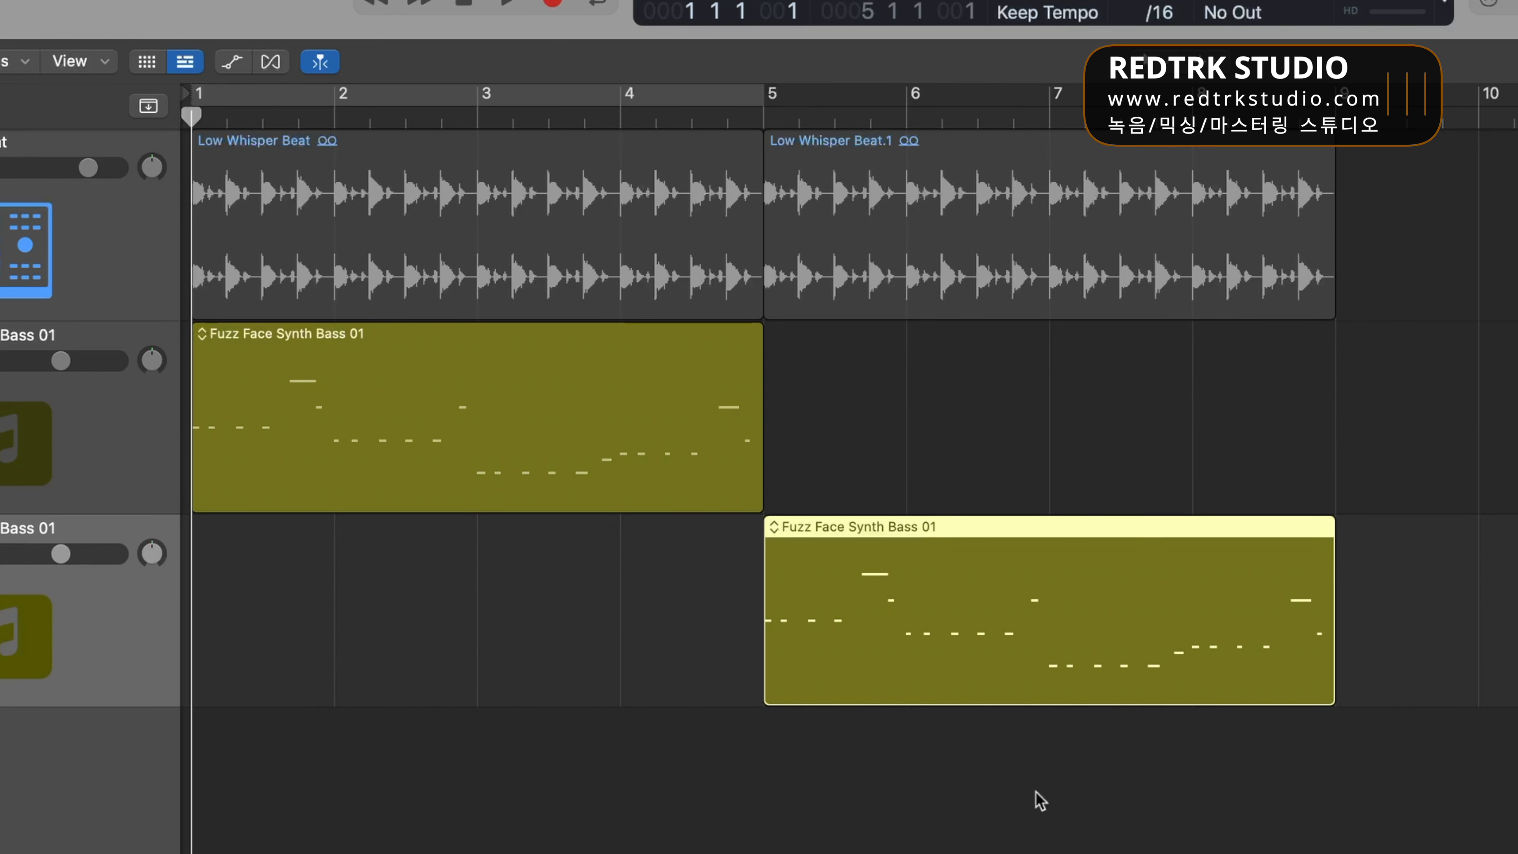
{"action": "key", "text": "space"}
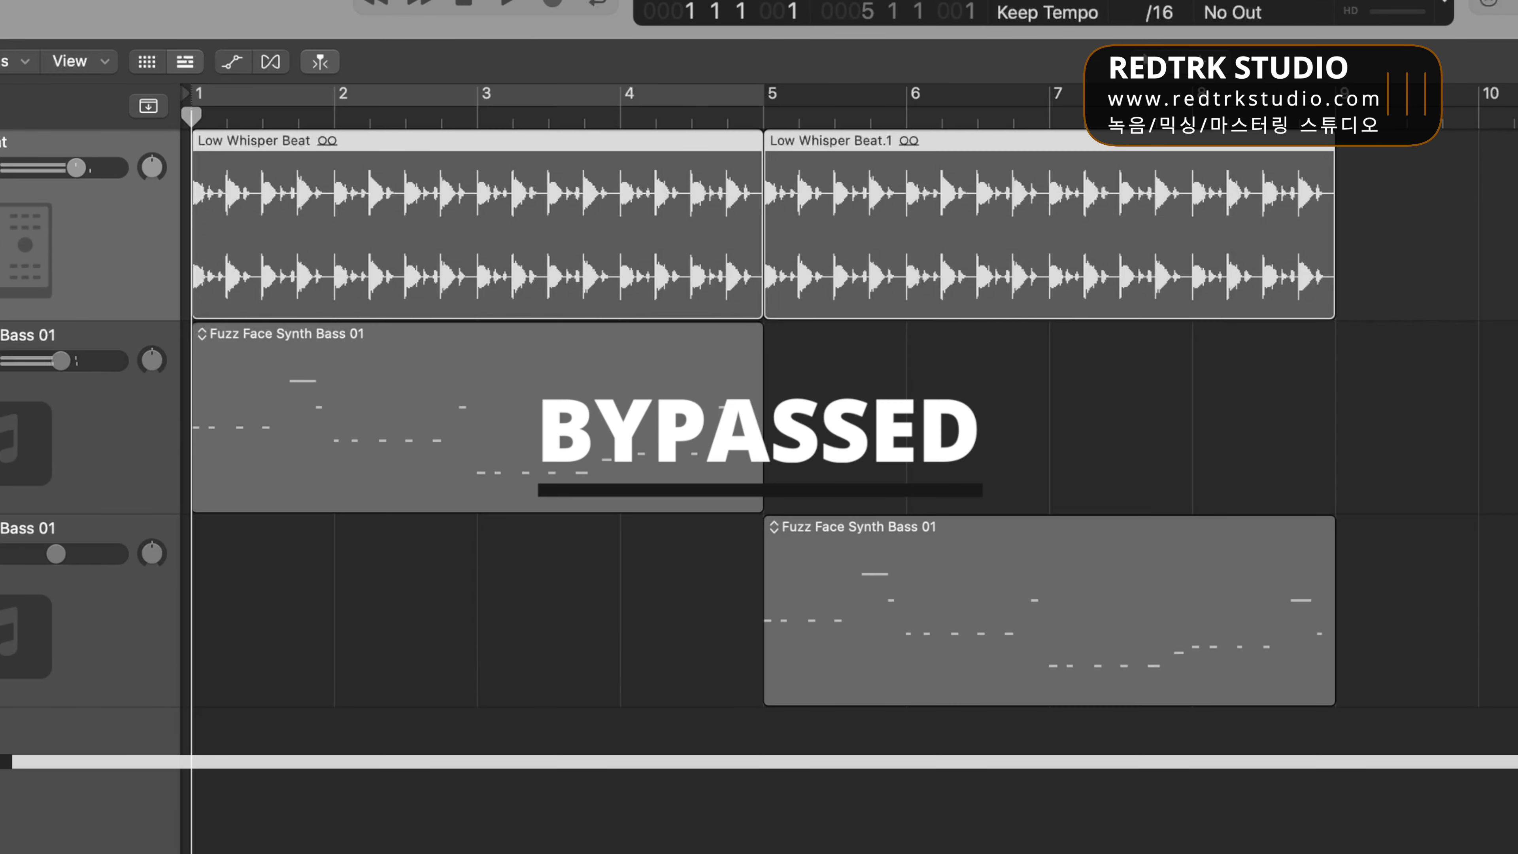
{"action": "key", "text": "space"}
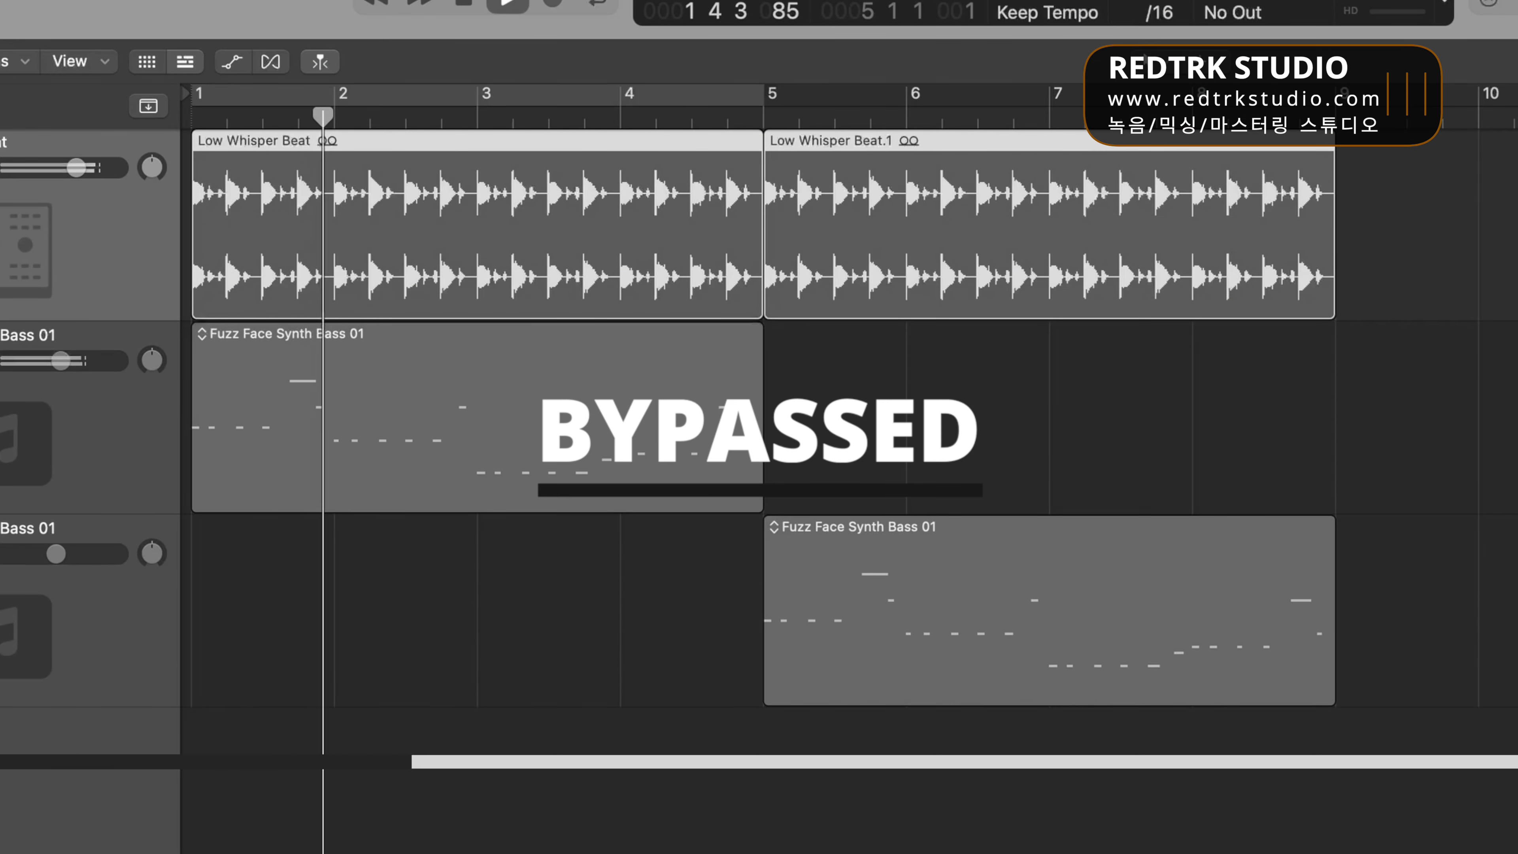